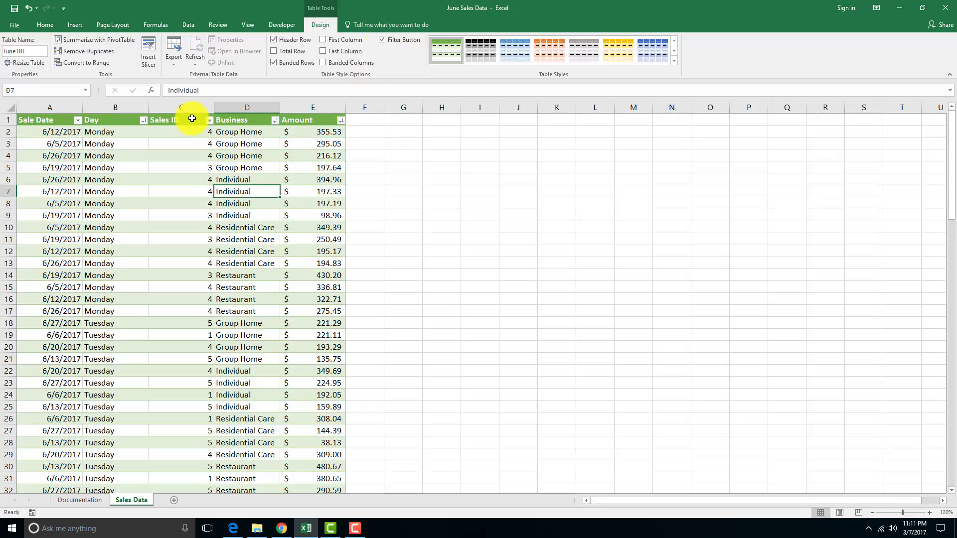
pyautogui.click(210, 119)
pyautogui.click(244, 121)
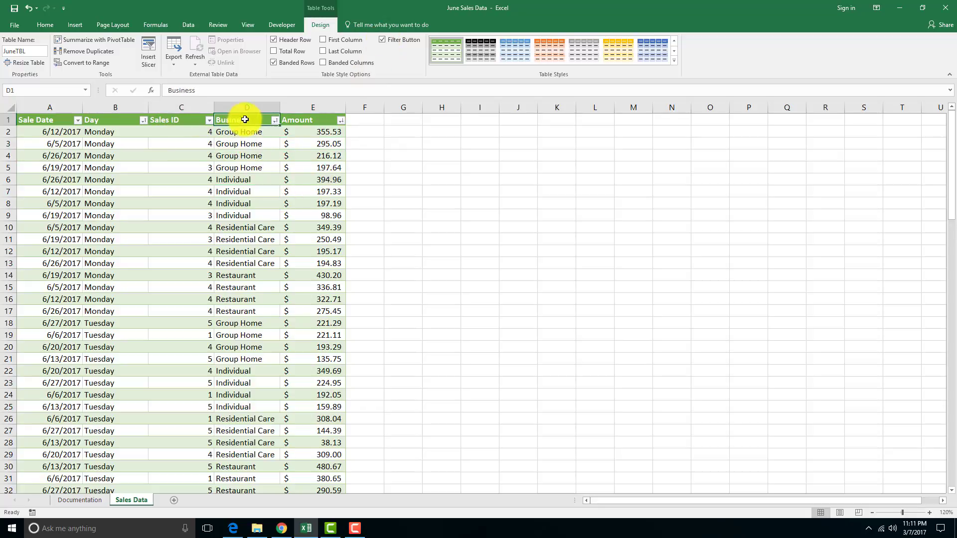
pyautogui.click(190, 25)
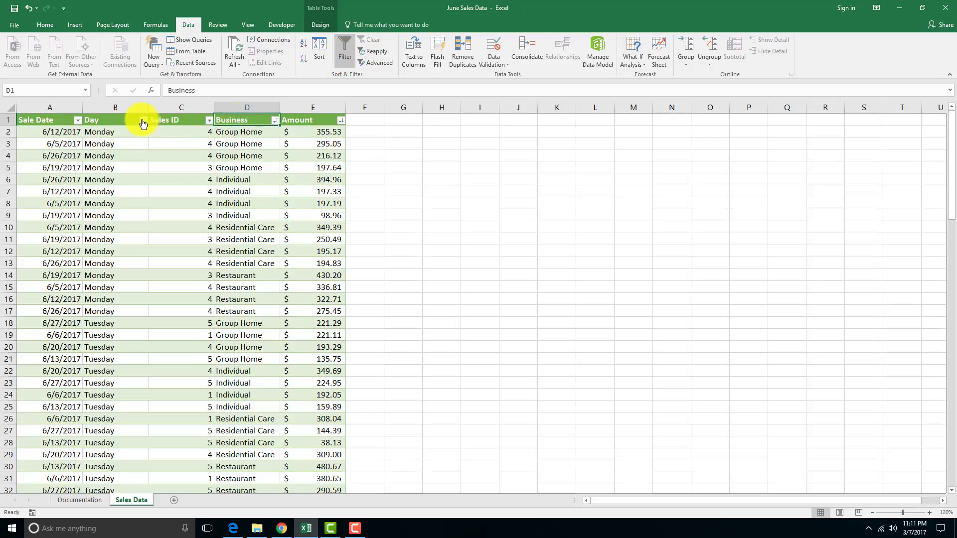
pyautogui.moveTo(39, 121); pyautogui.dragTo(309, 118)
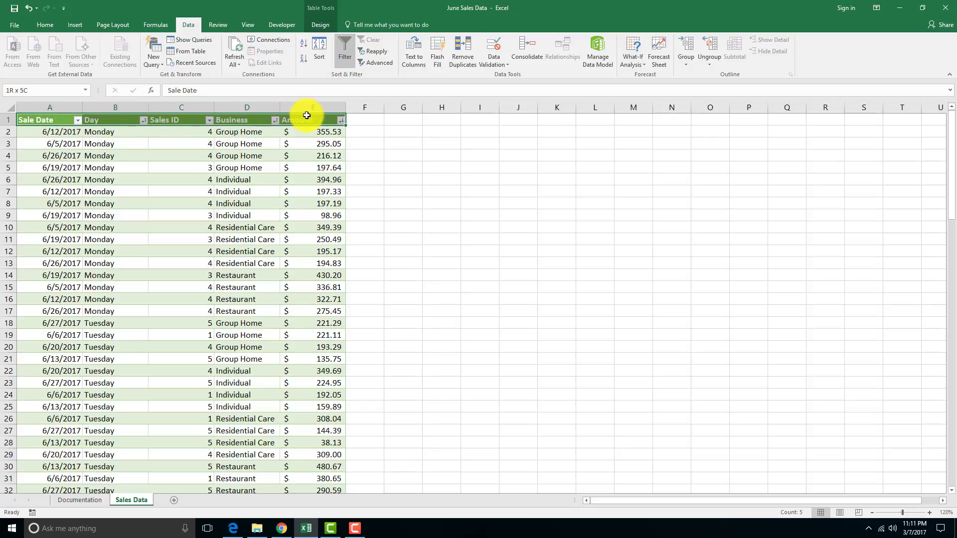
pyautogui.click(344, 58)
pyautogui.click(343, 58)
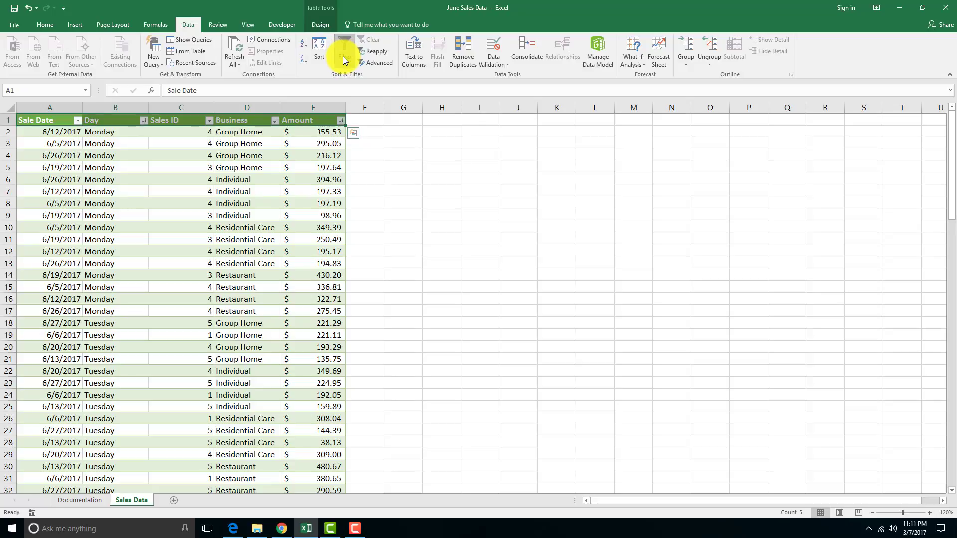
pyautogui.click(216, 141)
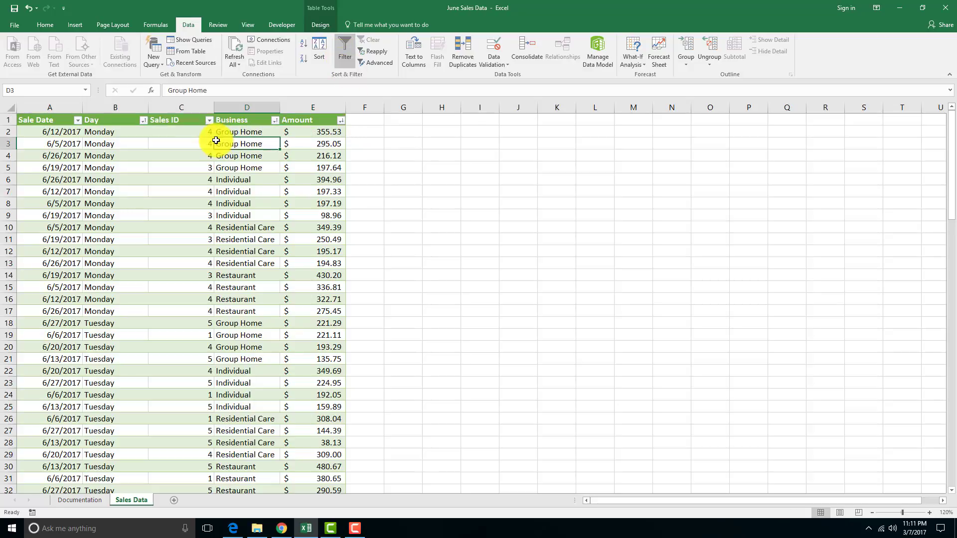
pyautogui.click(198, 132)
pyautogui.click(327, 24)
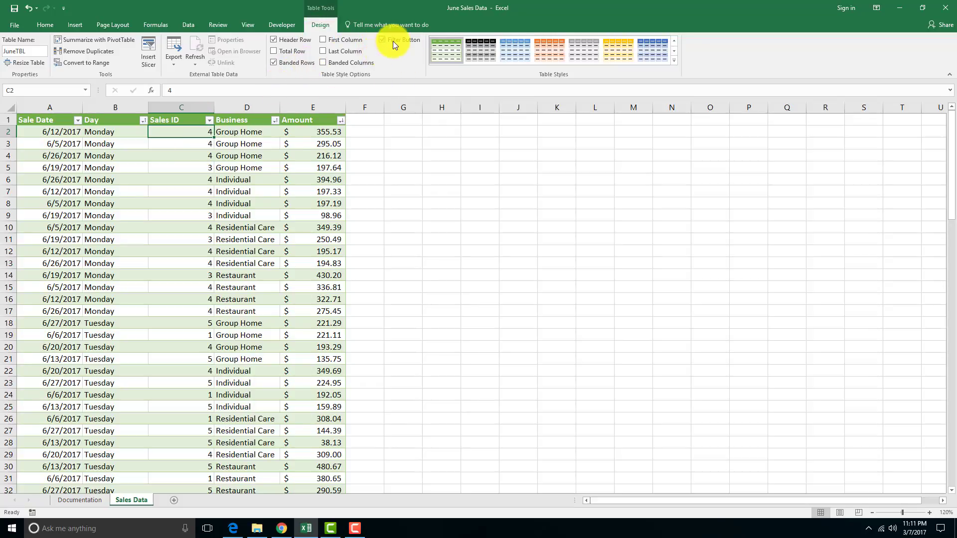
pyautogui.click(185, 142)
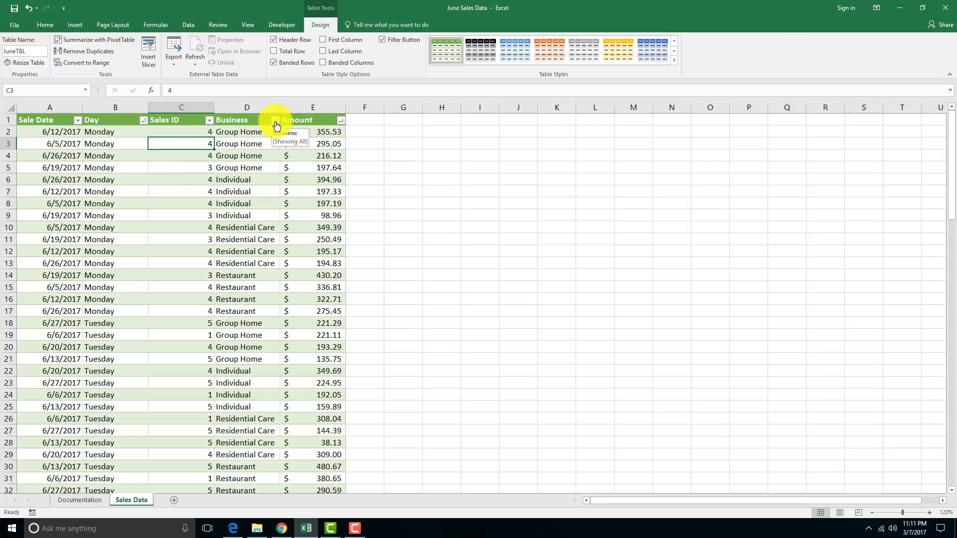
# - Filter the Business column to show only the Individual records
pyautogui.click(233, 122)
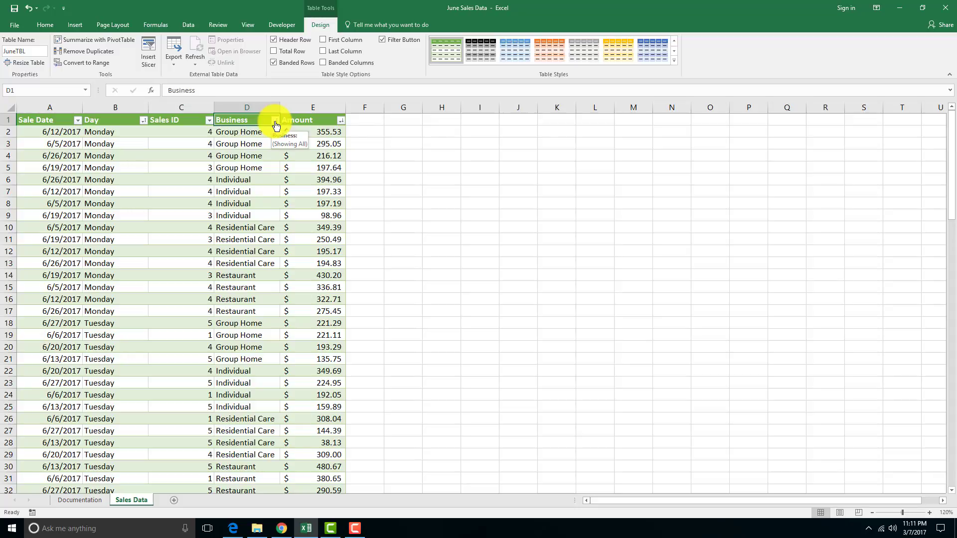
pyautogui.click(275, 122)
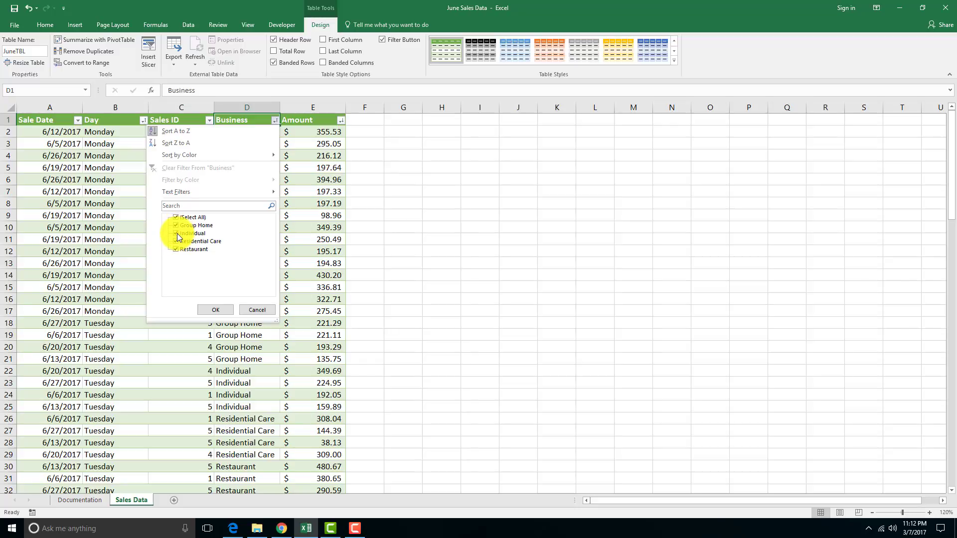
pyautogui.click(175, 218)
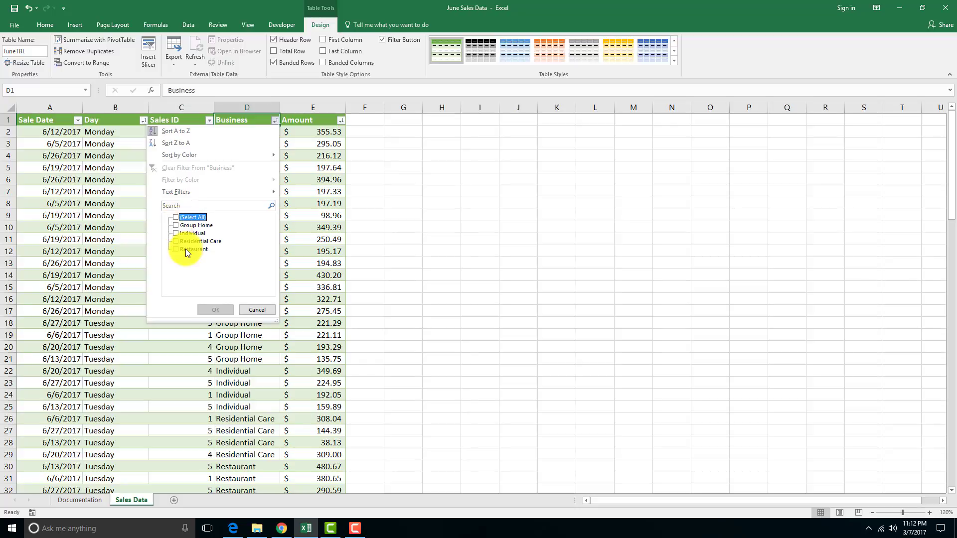
pyautogui.click(175, 233)
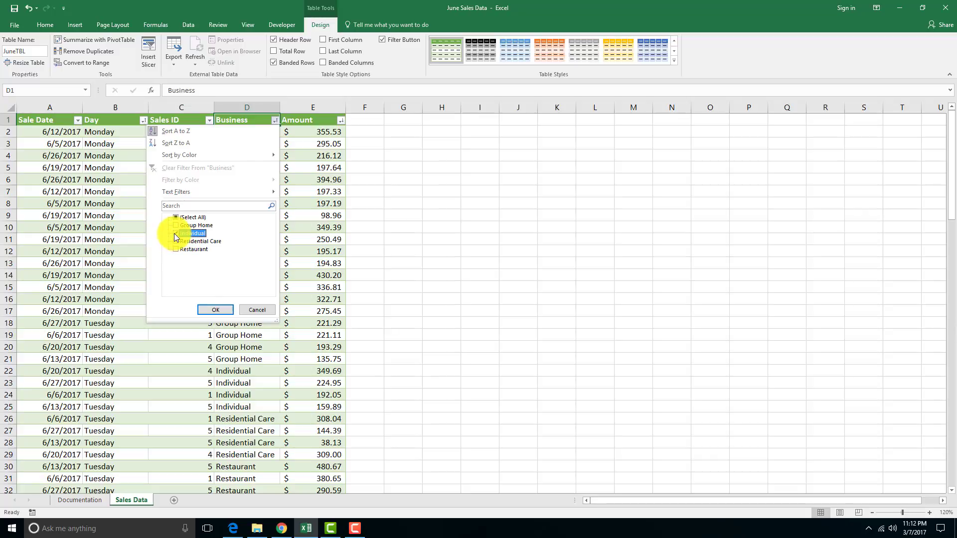
pyautogui.click(213, 309)
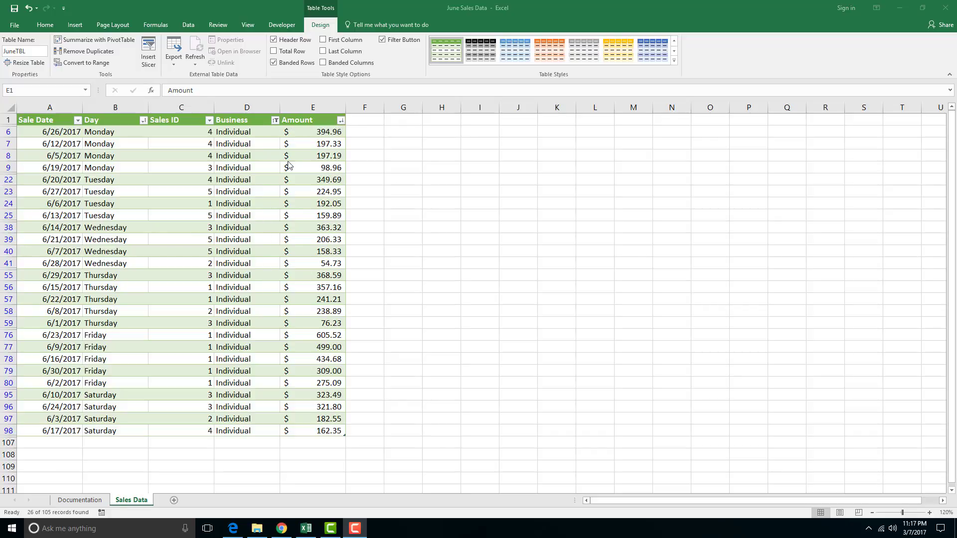
# - Open the Amount column's filter and deselect all of its values
pyautogui.click(340, 121)
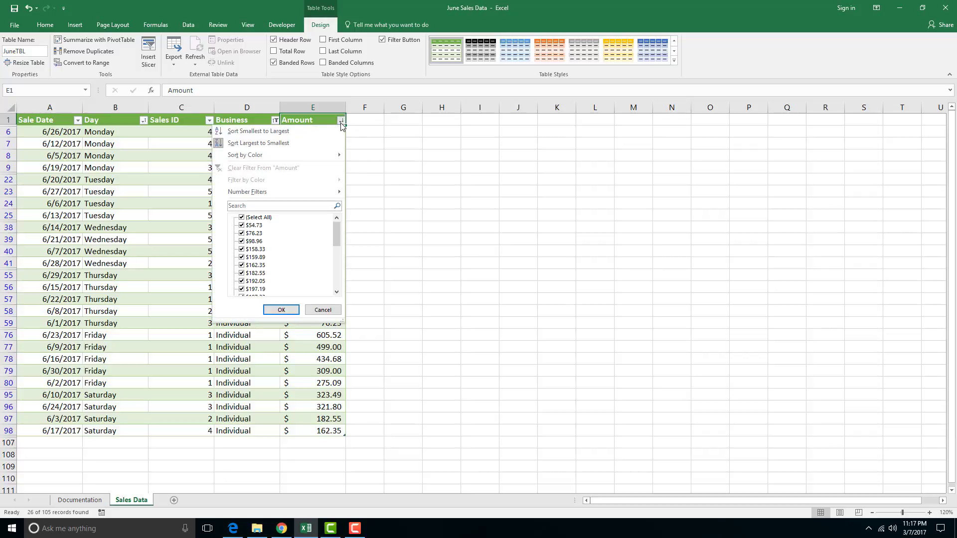
pyautogui.moveTo(336, 238); pyautogui.dragTo(338, 260)
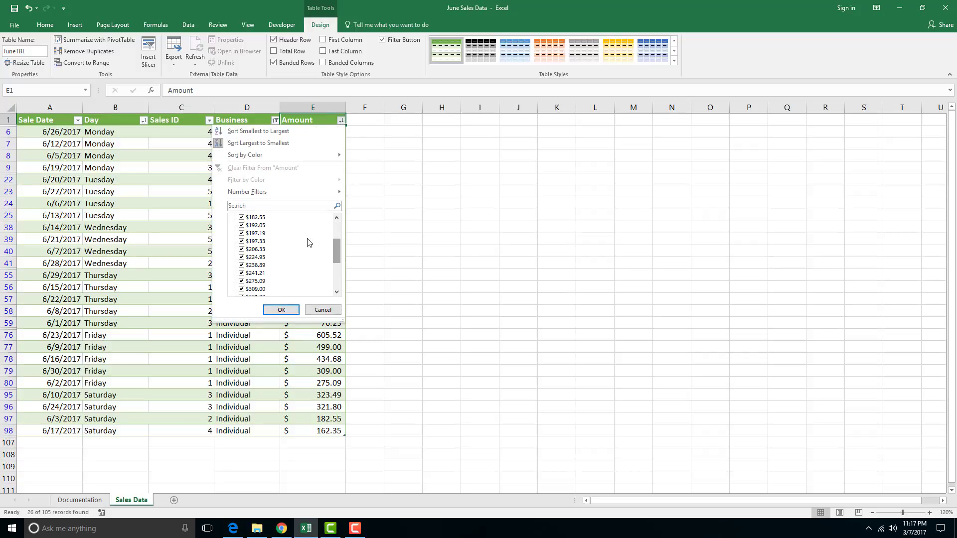
pyautogui.scroll(3, 309, 243)
pyautogui.click(258, 217)
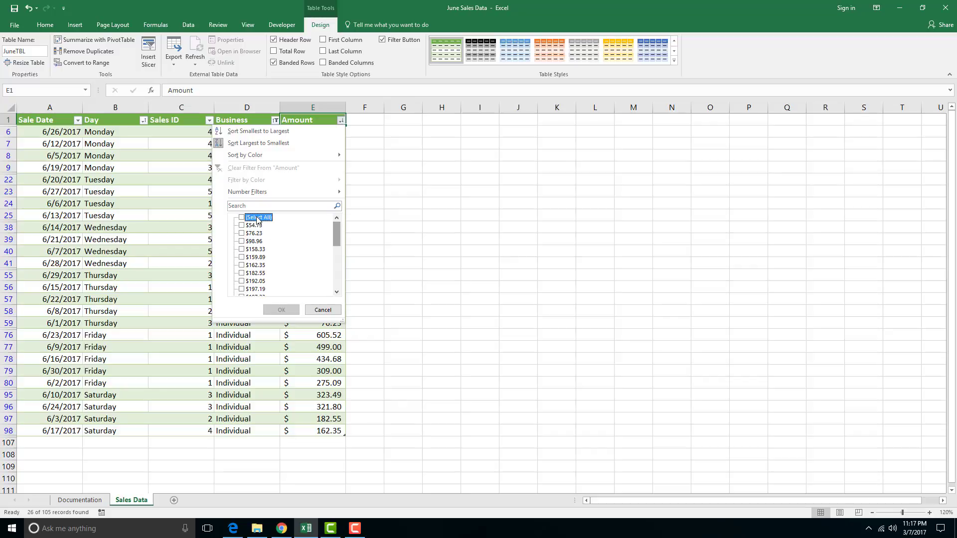
pyautogui.click(337, 292)
pyautogui.scroll(1, 336, 243)
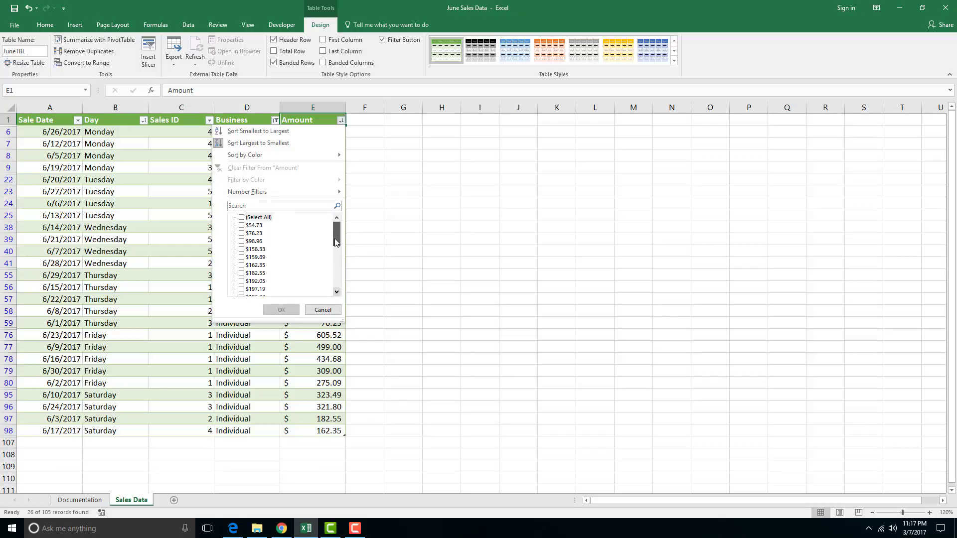
# - Include every Amount value from $54.73 through $197.33 in the filter and apply it
pyautogui.click(243, 226)
pyautogui.click(242, 233)
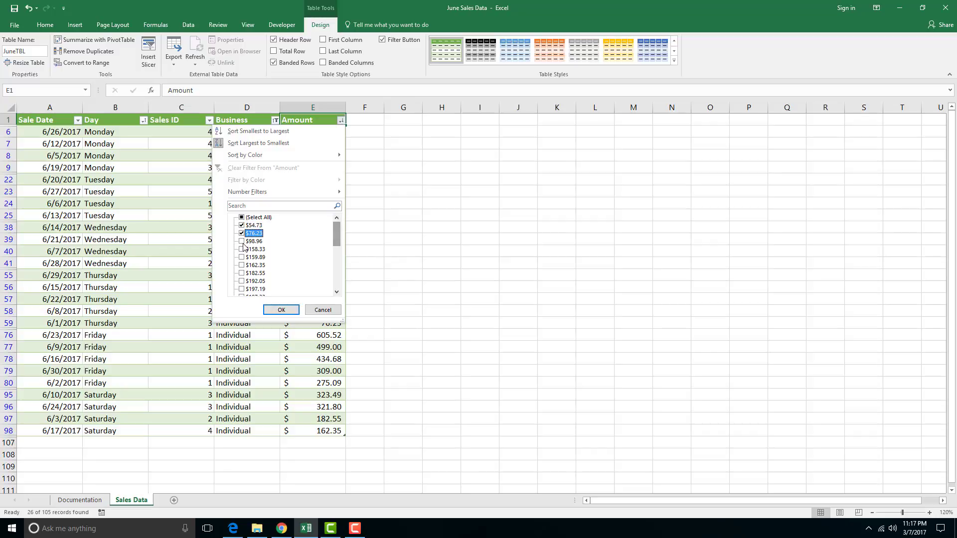
pyautogui.click(241, 241)
pyautogui.click(241, 249)
pyautogui.click(242, 257)
pyautogui.click(242, 266)
pyautogui.click(242, 273)
pyautogui.click(241, 281)
pyautogui.click(242, 289)
pyautogui.click(337, 292)
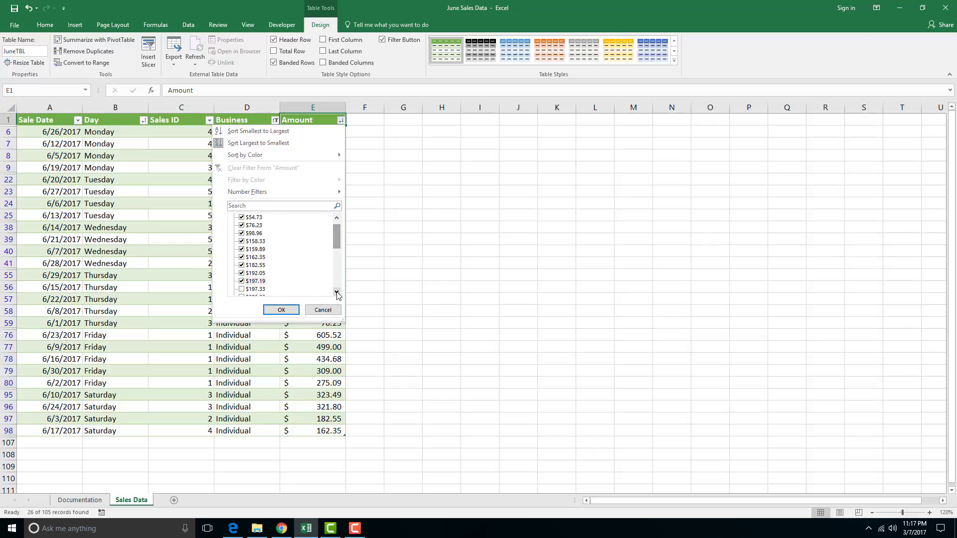
pyautogui.click(336, 293)
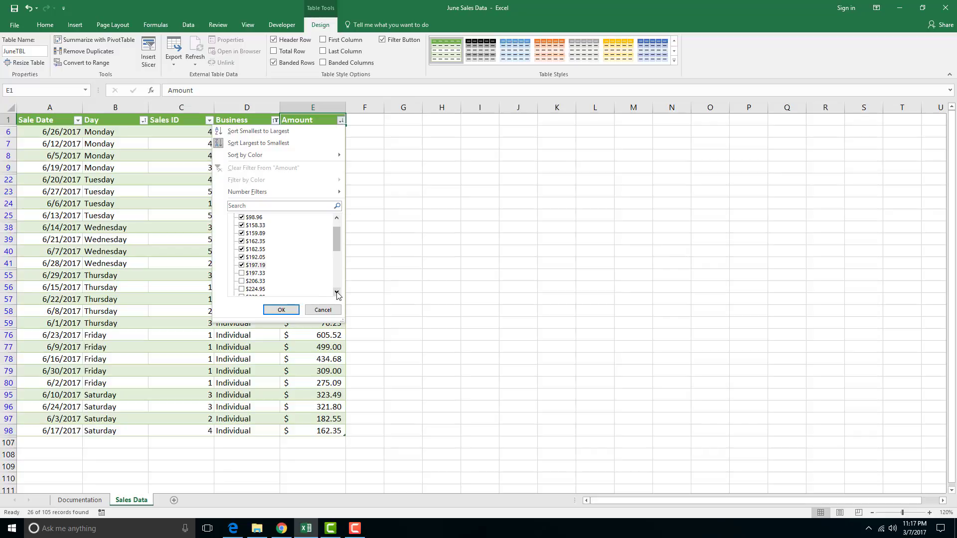
pyautogui.click(242, 274)
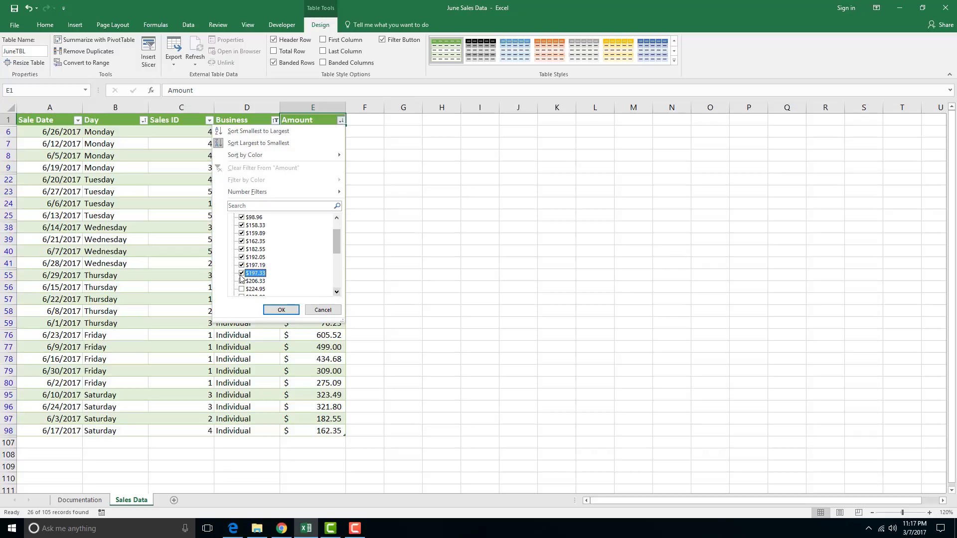
pyautogui.click(281, 310)
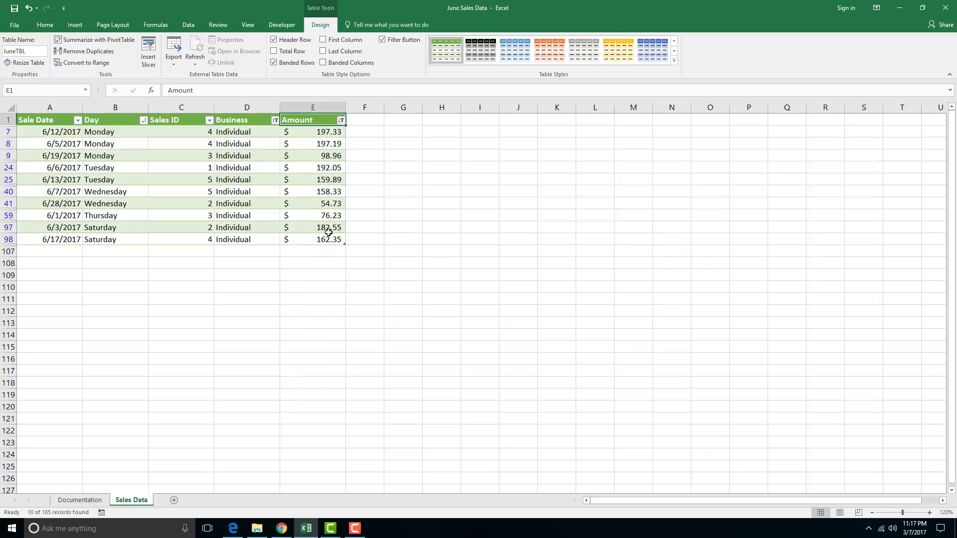
# - Apply a number filter to the Amount column that shows only values less than 200
pyautogui.click(341, 120)
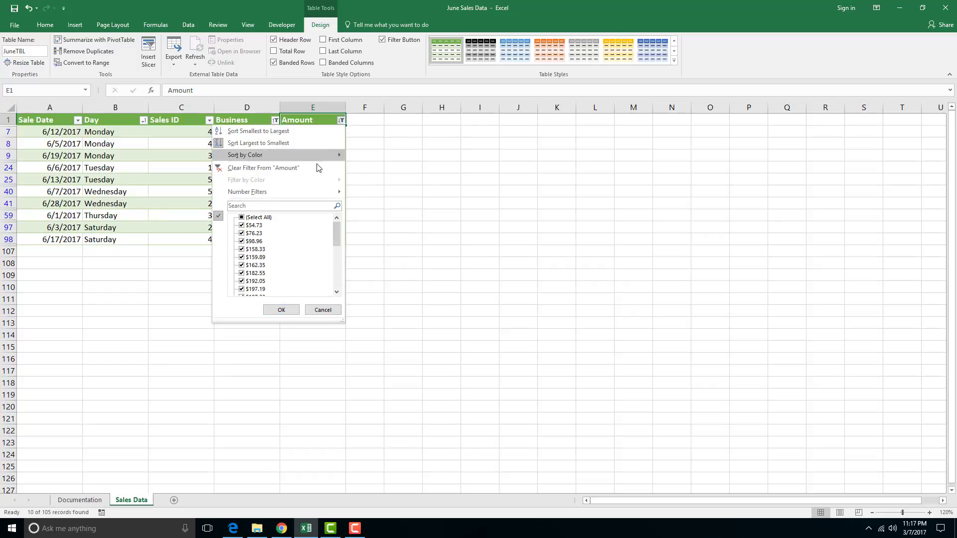
pyautogui.moveTo(277, 193)
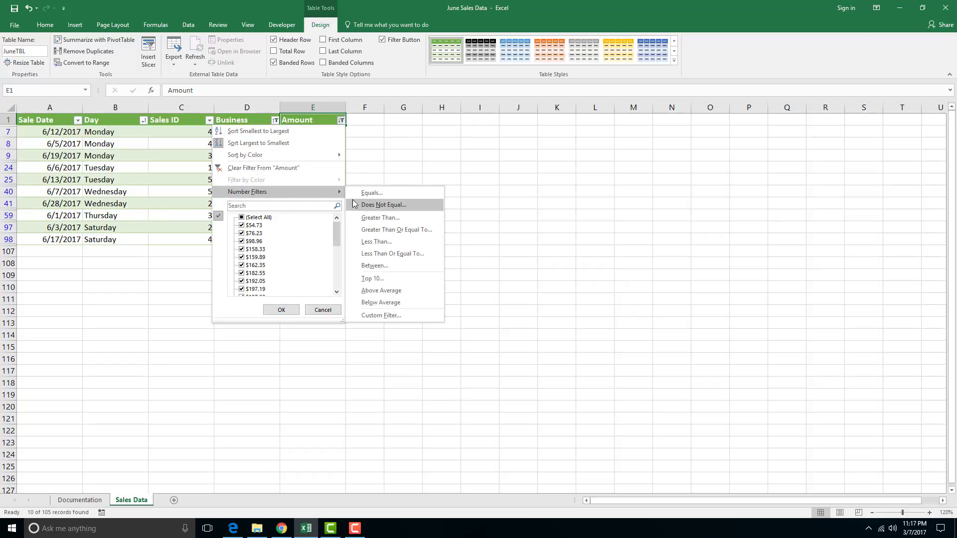
pyautogui.click(395, 241)
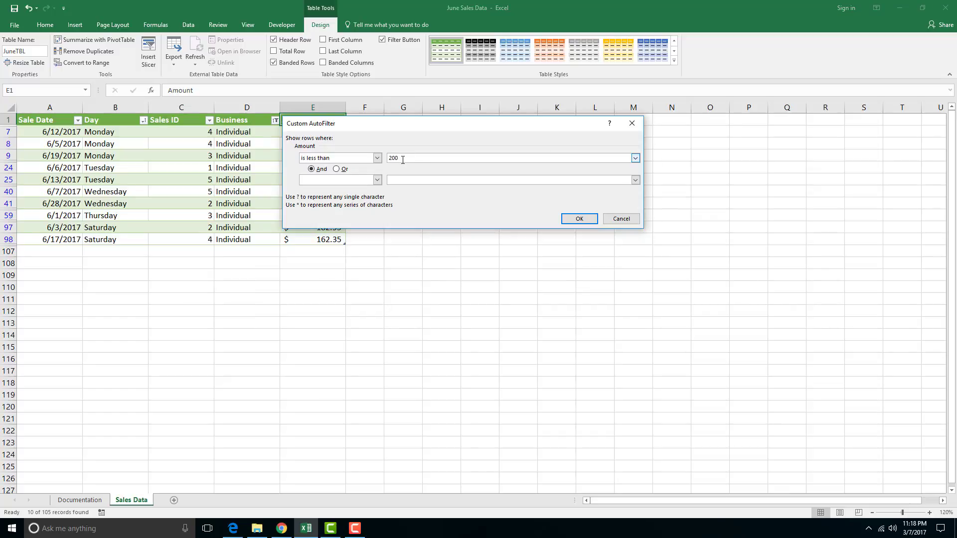
pyautogui.click(579, 219)
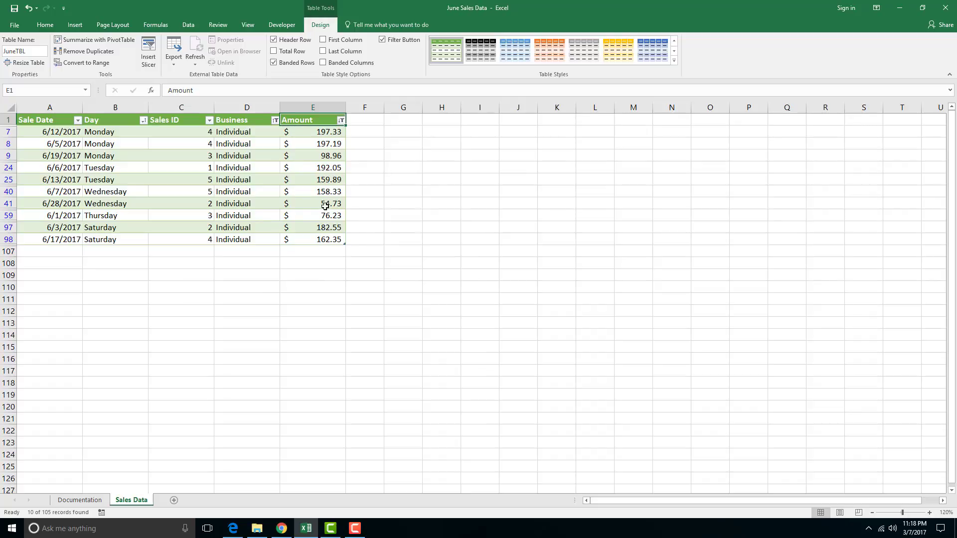
# - Clear the filters from the Amount and Business columns
pyautogui.click(341, 121)
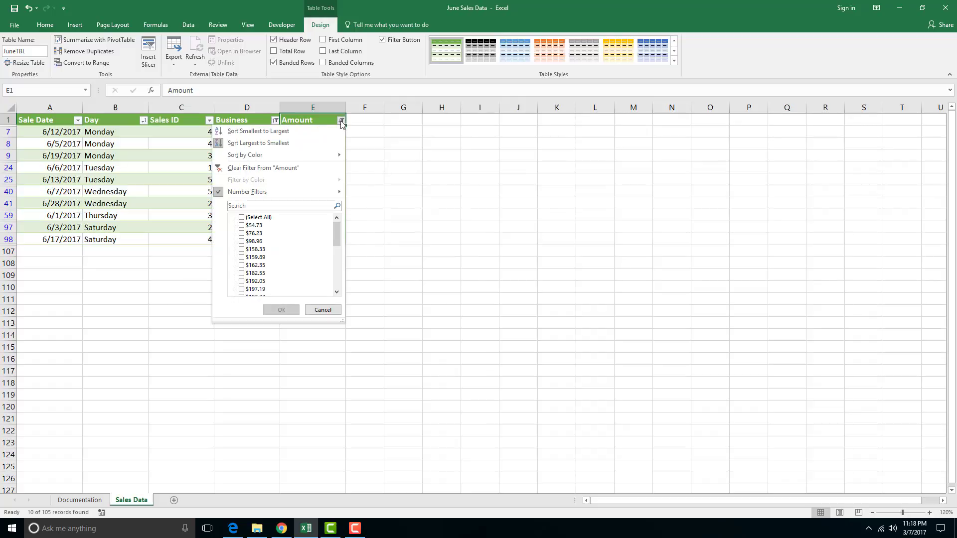
pyautogui.click(284, 169)
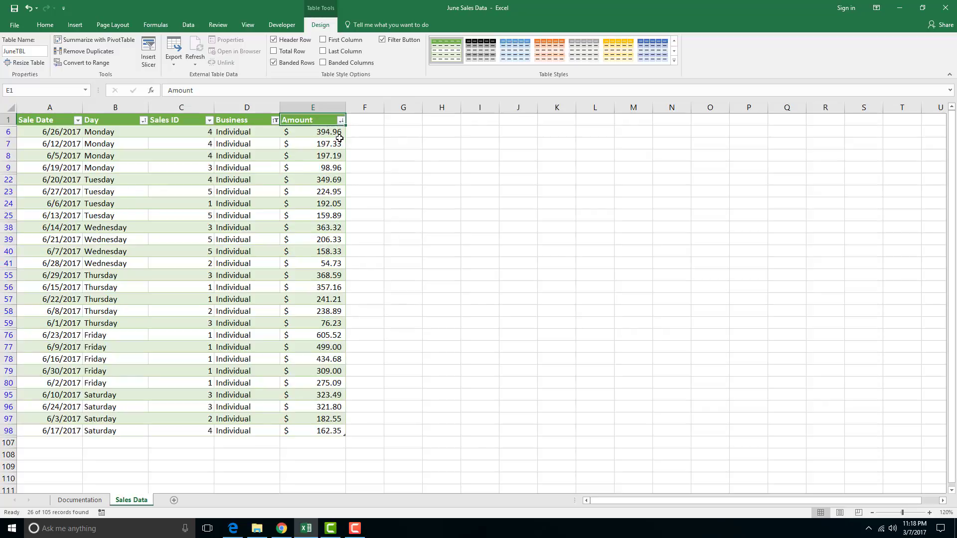
pyautogui.click(275, 121)
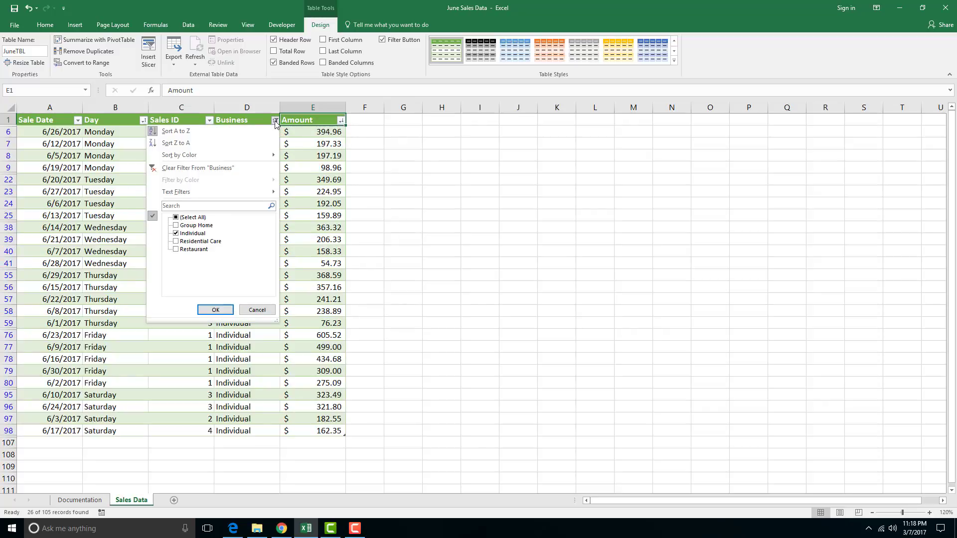
pyautogui.click(231, 173)
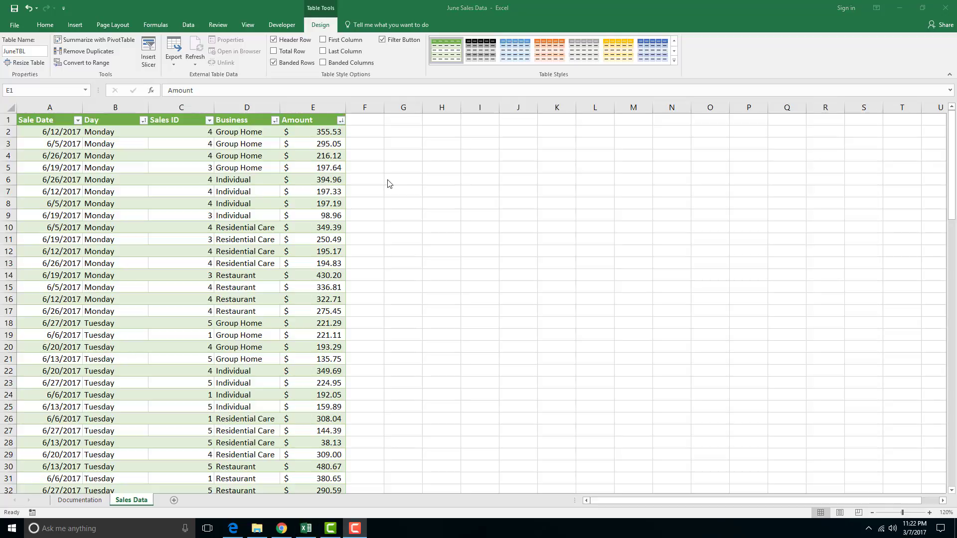
# - Filter the Business column to show only Individual and Restaurant, excluding Group Home and Residential Care
pyautogui.click(276, 123)
pyautogui.click(275, 121)
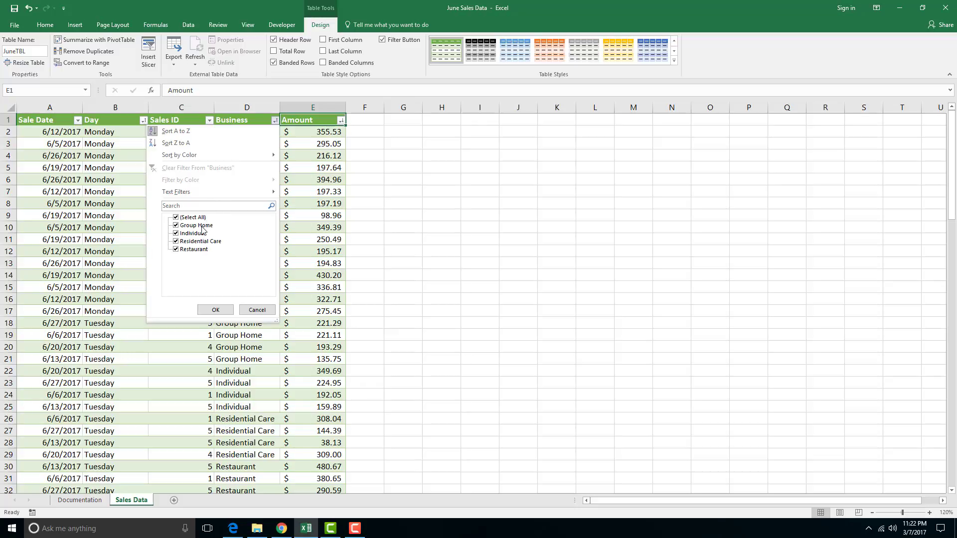
pyautogui.click(176, 226)
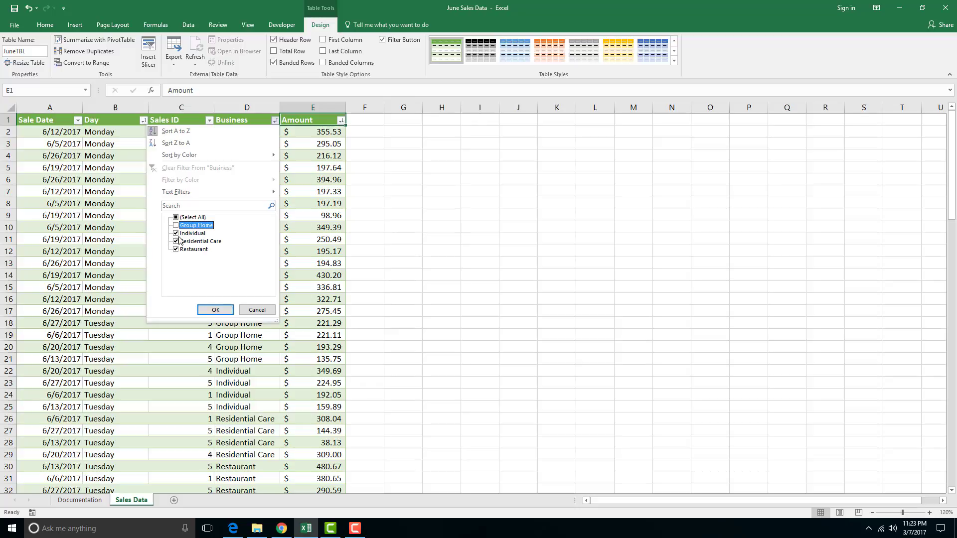
pyautogui.click(176, 242)
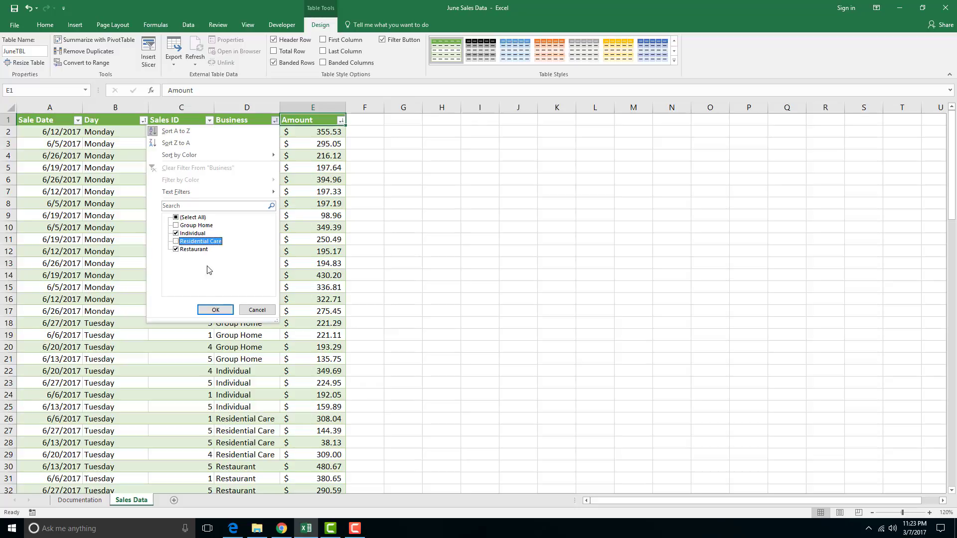
pyautogui.click(228, 311)
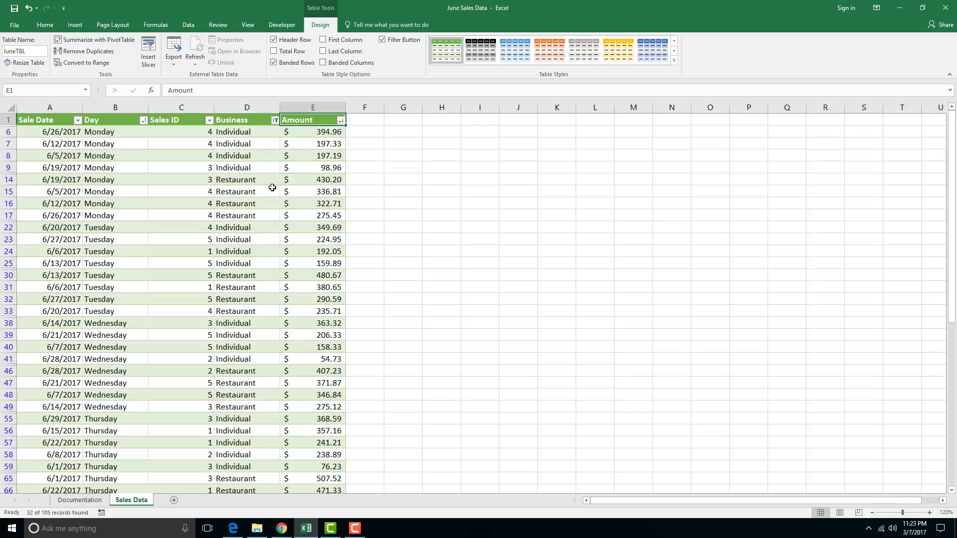
# - Apply a number filter to the Amount column that shows only values greater than 400
pyautogui.click(289, 120)
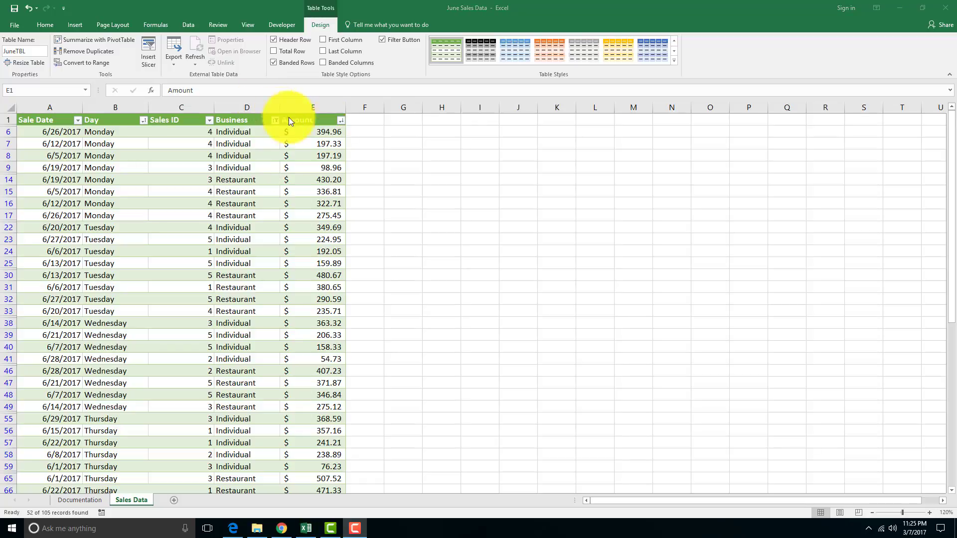
pyautogui.click(341, 121)
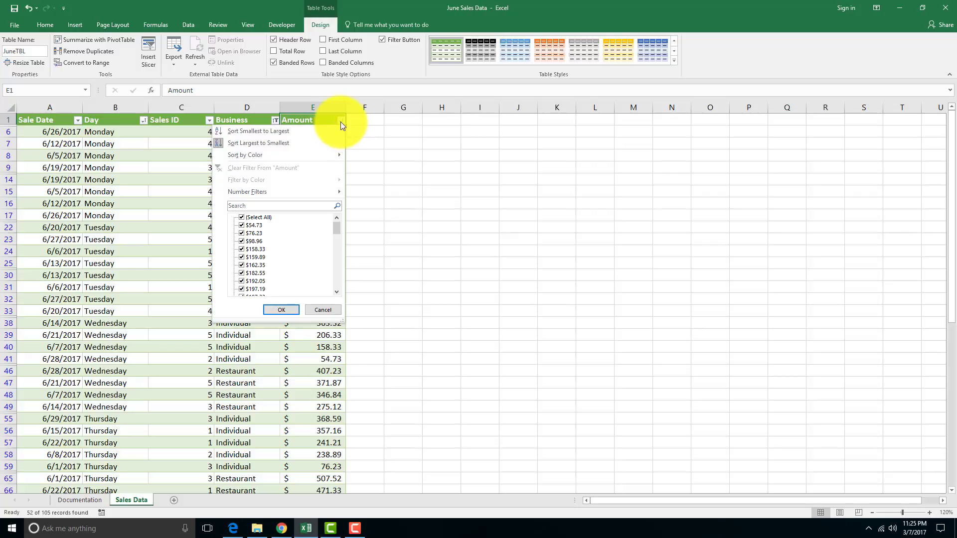
pyautogui.moveTo(277, 191)
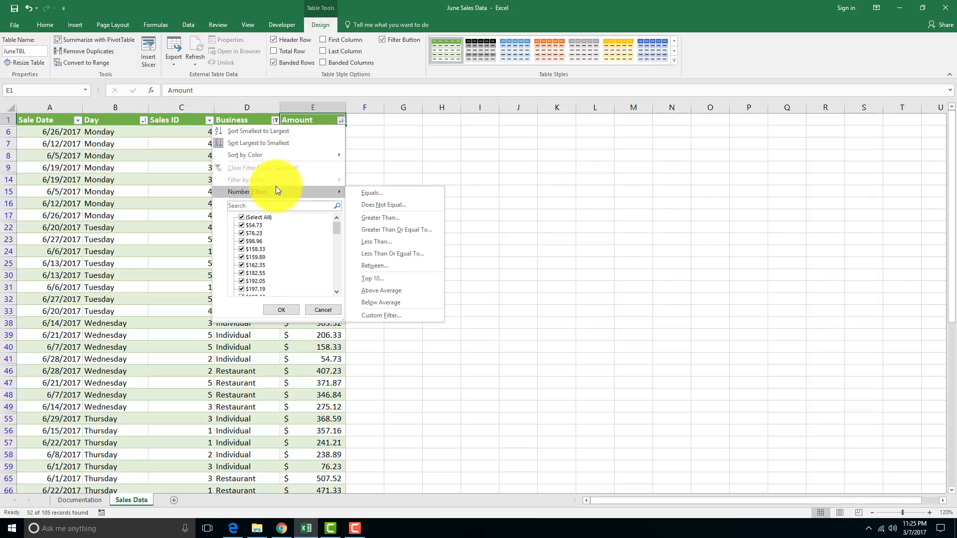
pyautogui.click(398, 219)
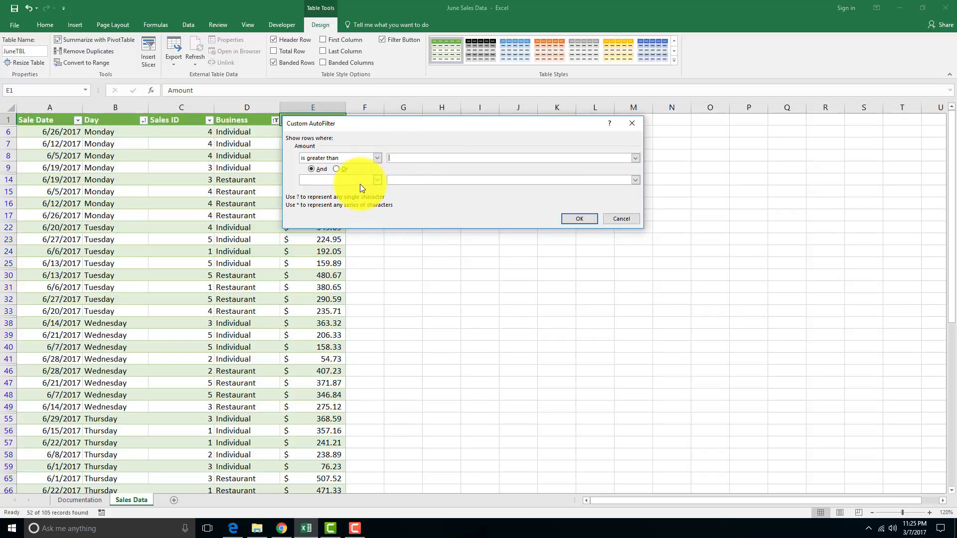
pyautogui.click(378, 180)
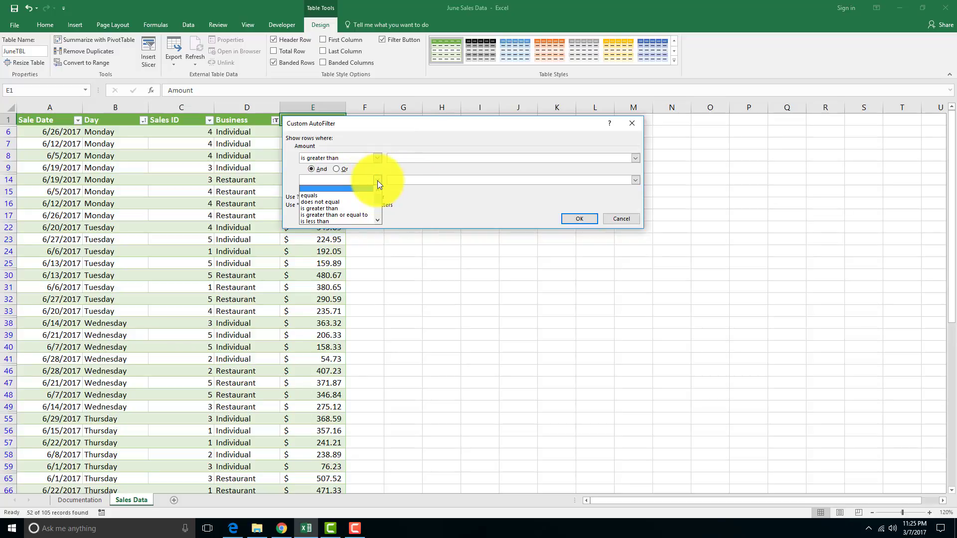
pyautogui.click(394, 159)
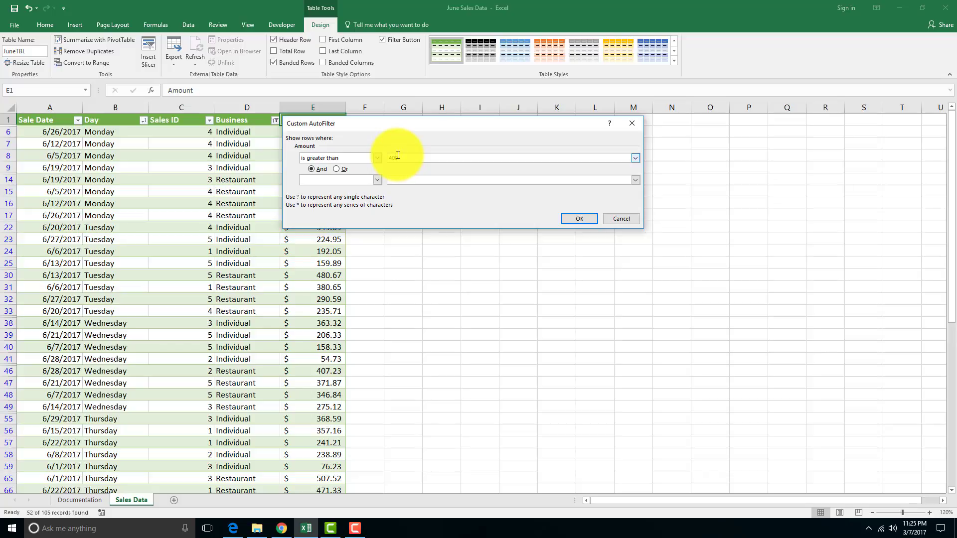
pyautogui.click(585, 220)
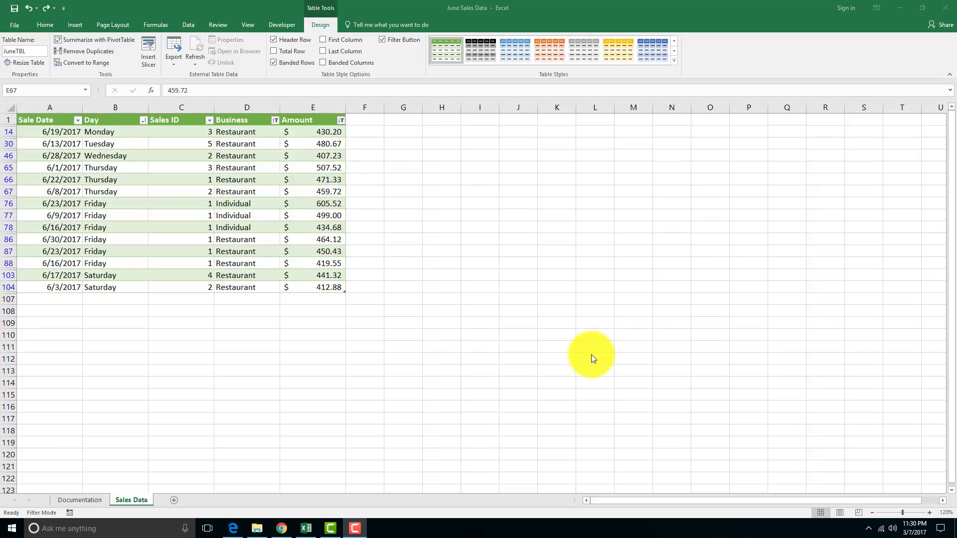
# - Sort the filtered table by Amount from largest to smallest and select the first amount in the column
pyautogui.click(341, 123)
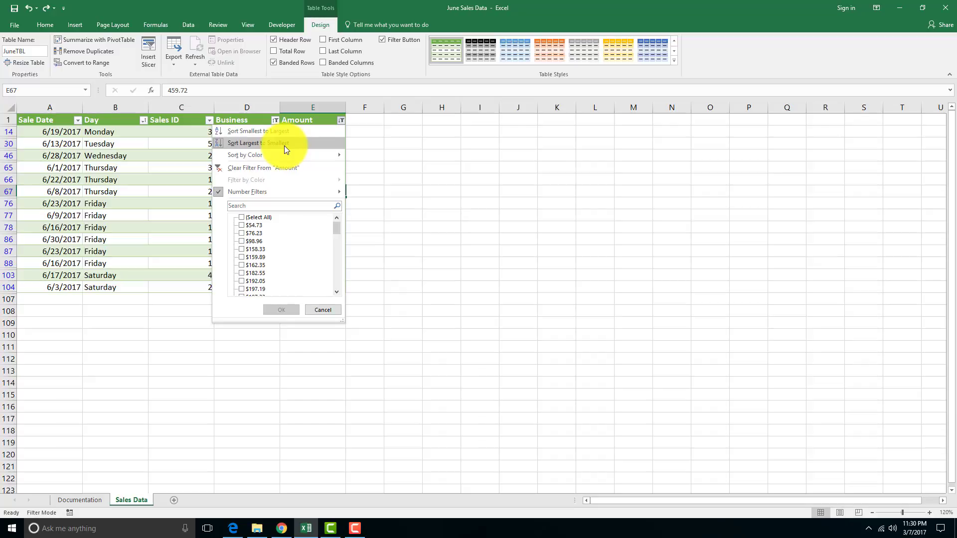
pyautogui.click(397, 143)
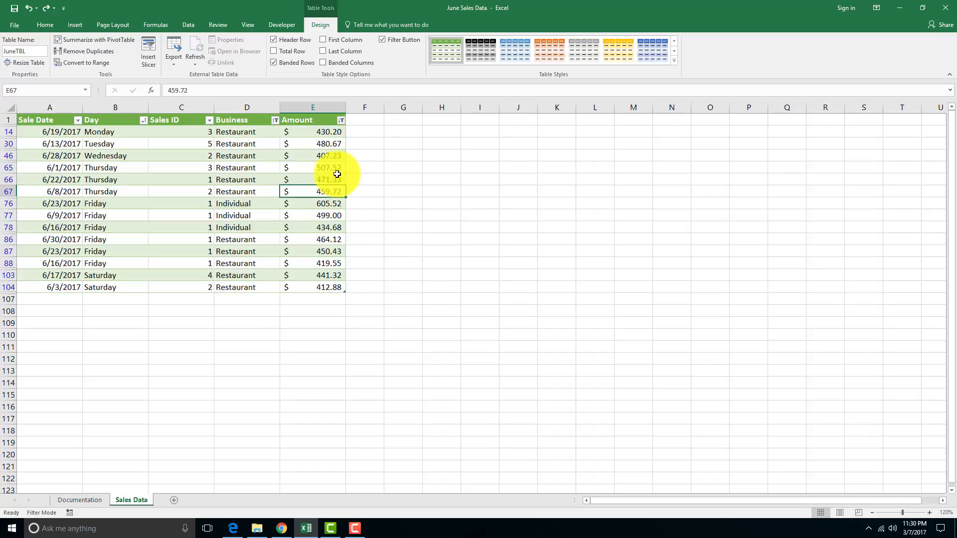
pyautogui.click(341, 121)
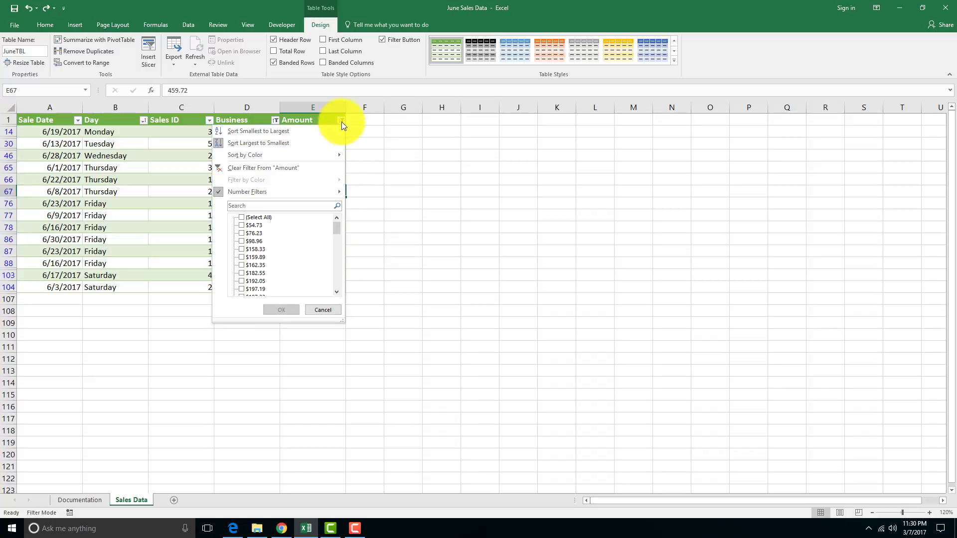
pyautogui.click(278, 144)
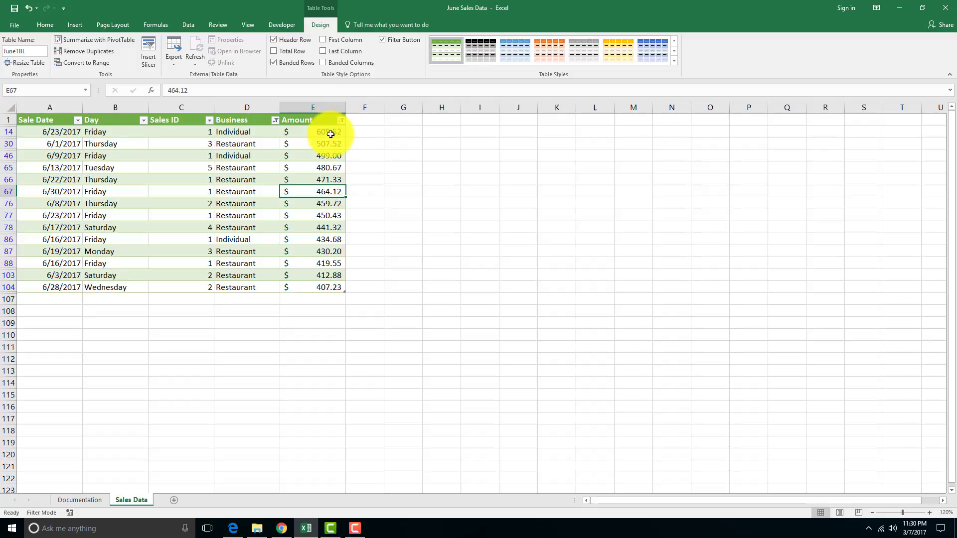
pyautogui.click(324, 132)
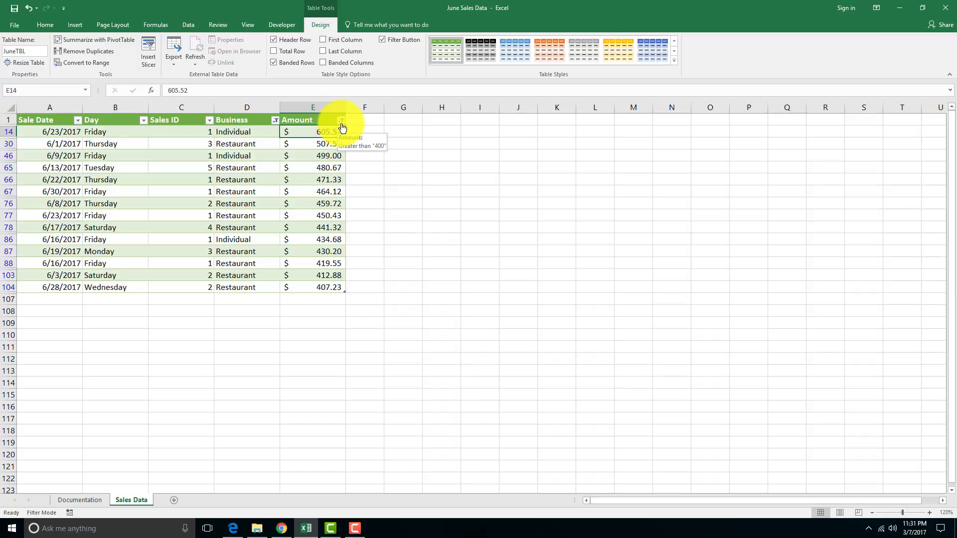
# - Clear the filters from the Amount and Business columns
pyautogui.click(341, 122)
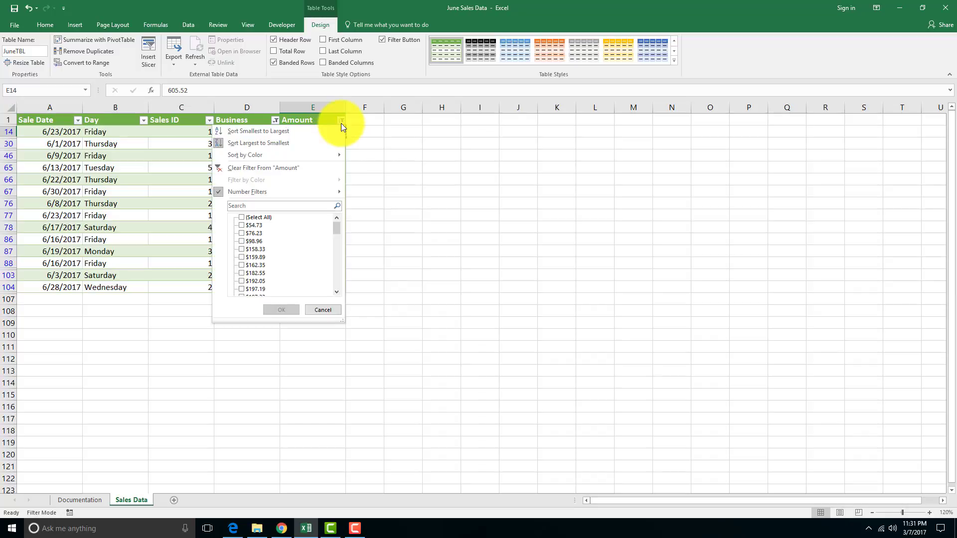
pyautogui.click(300, 167)
pyautogui.click(275, 120)
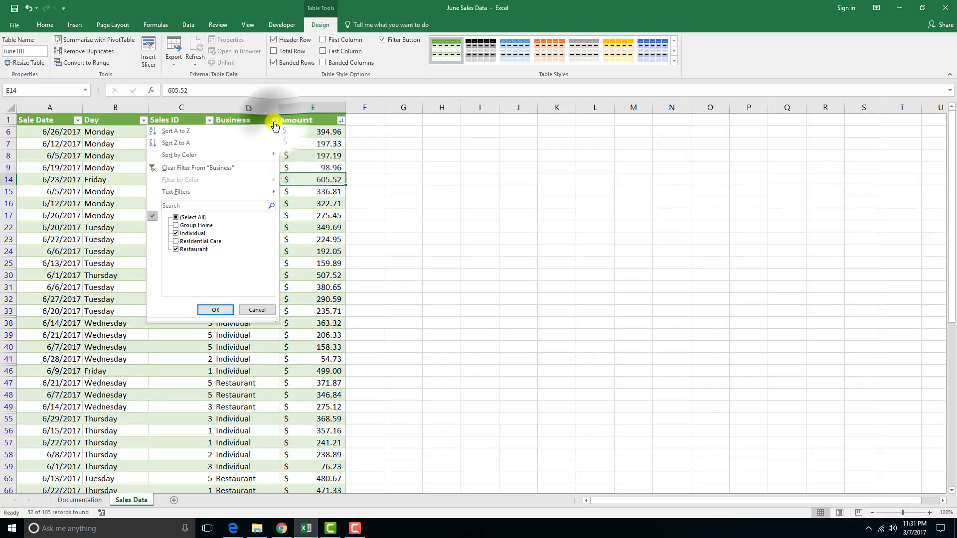
pyautogui.click(256, 167)
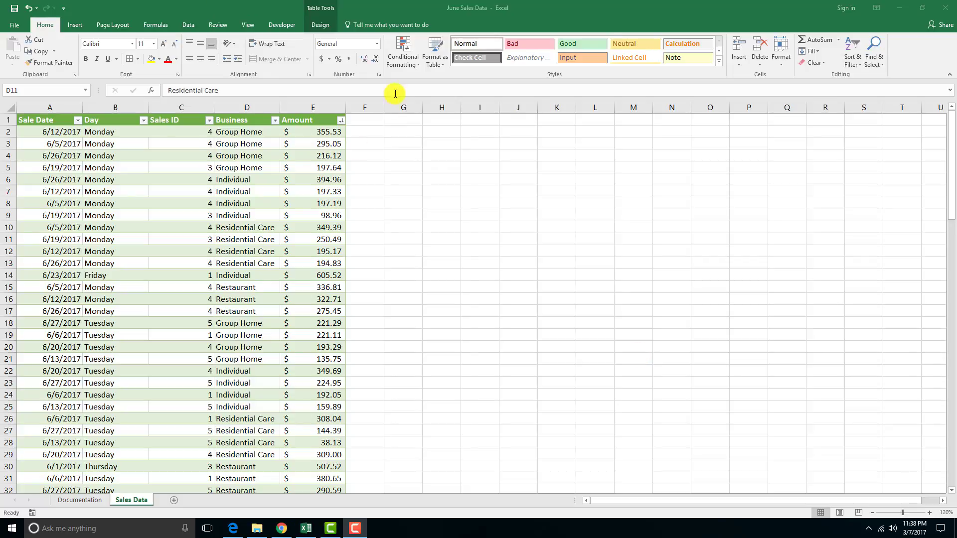
# - Insert a slicer for the Sales ID field and place it beside the table, starting near cell G2
pyautogui.click(330, 27)
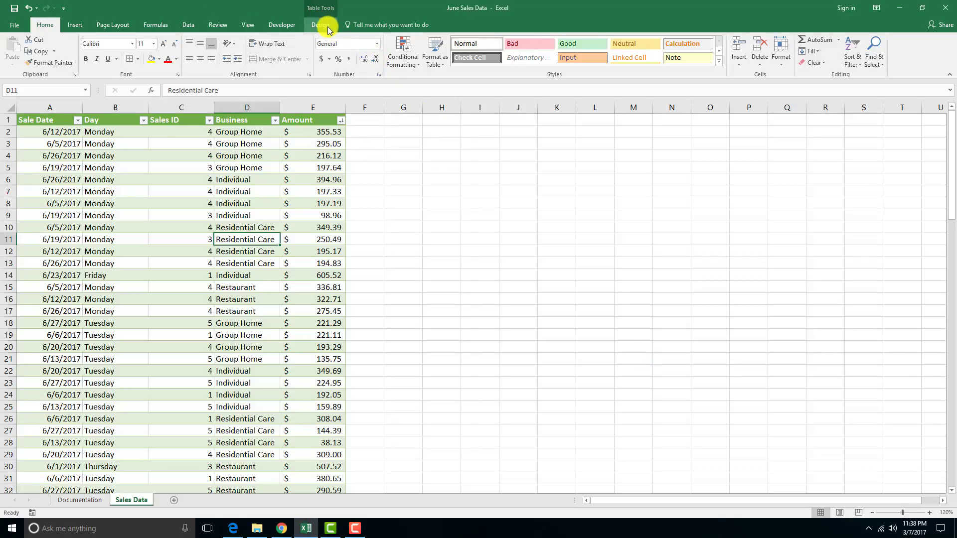
pyautogui.click(327, 26)
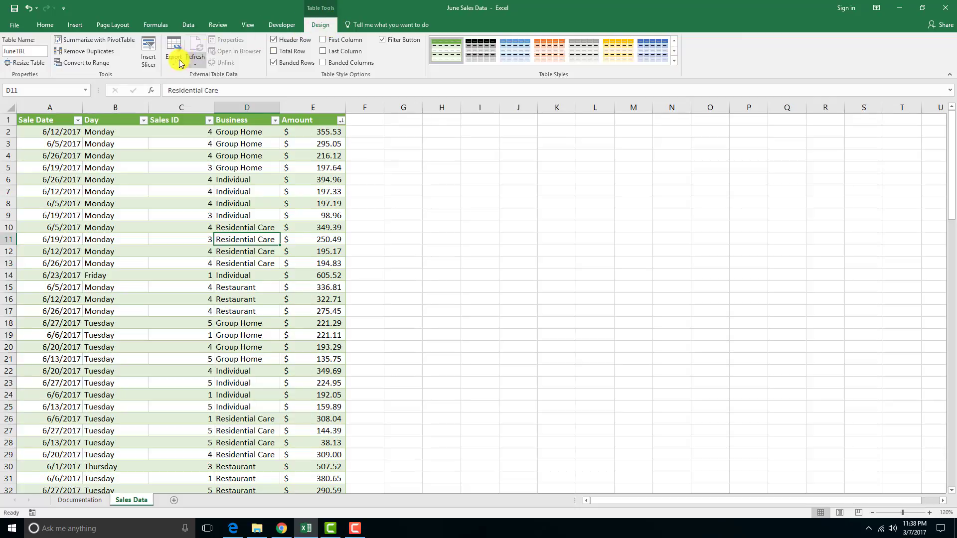
pyautogui.click(150, 63)
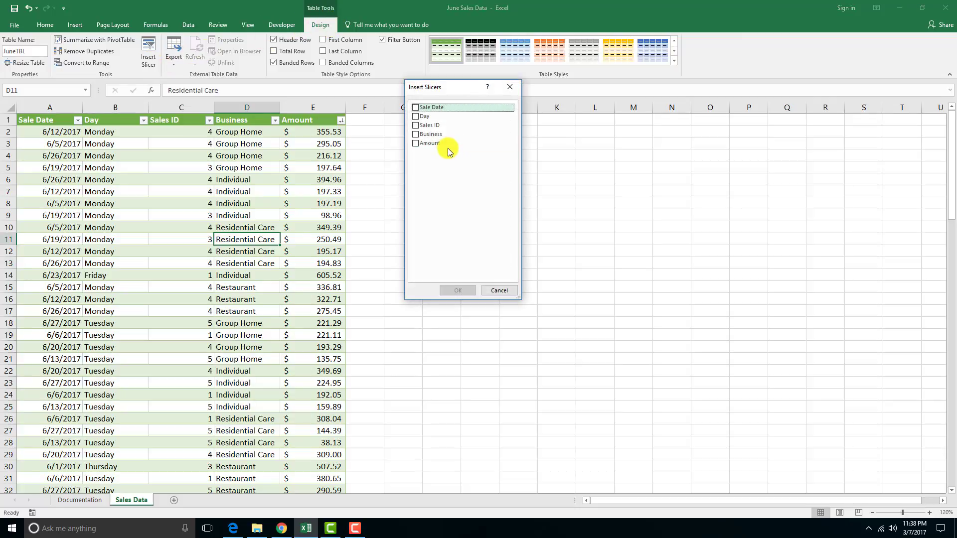
pyautogui.click(416, 125)
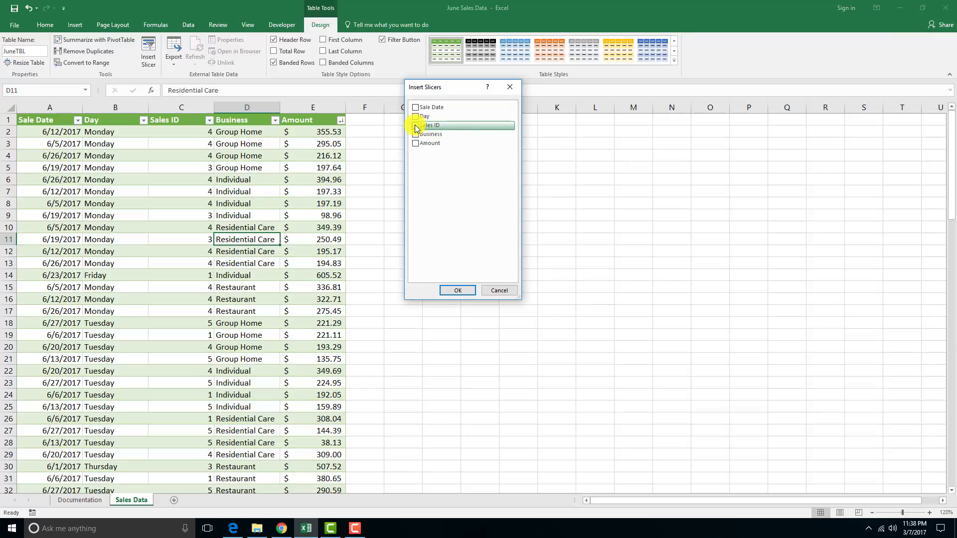
pyautogui.click(469, 292)
pyautogui.moveTo(483, 231); pyautogui.dragTo(433, 129)
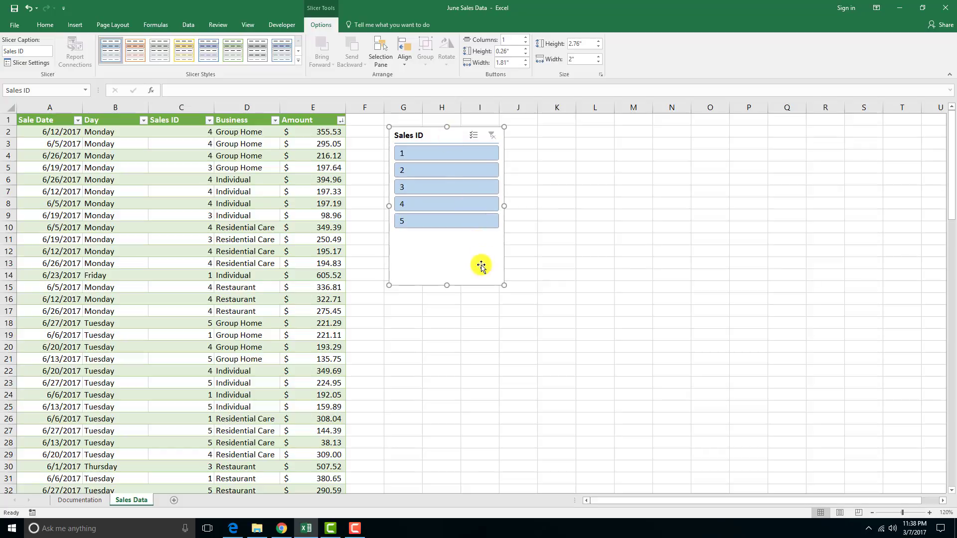
# - Resize the Sales ID slicer to 1.9" high by 1.25" wide and apply the dark green slicer style
pyautogui.click(589, 45)
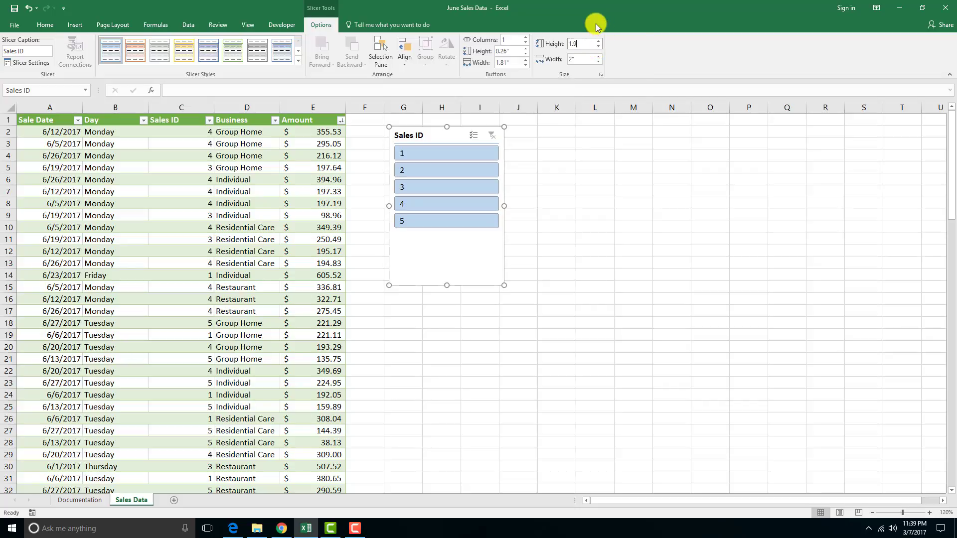
pyautogui.write('1.9')
pyautogui.press('Return')
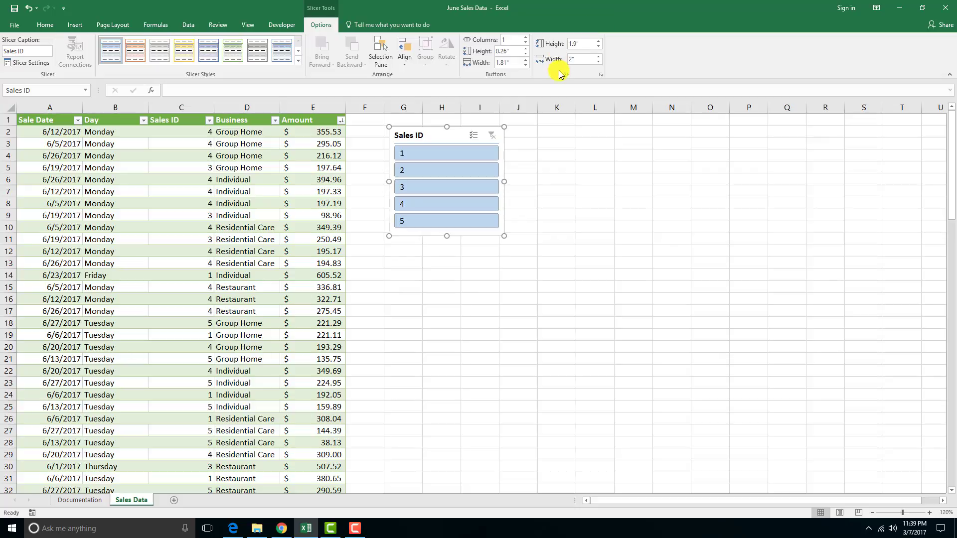
pyautogui.click(586, 59)
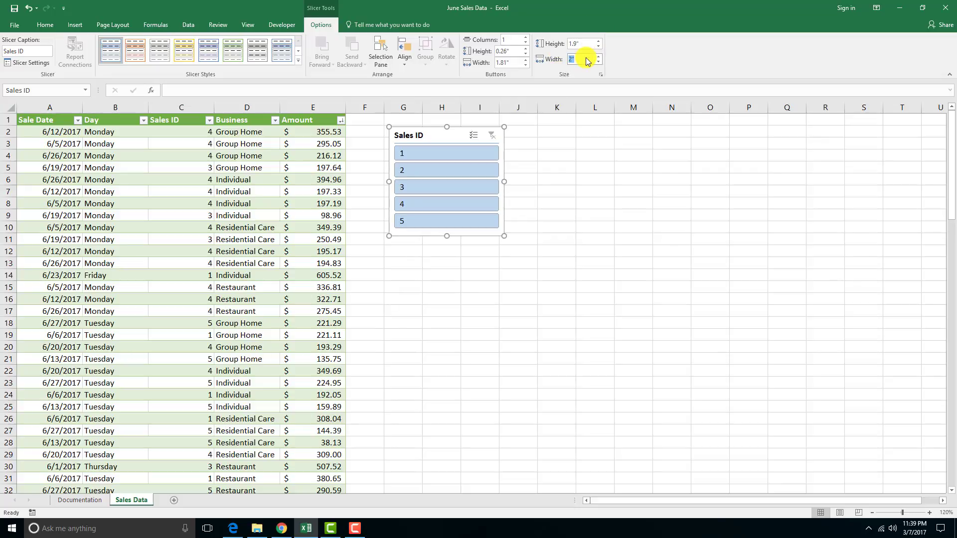
pyautogui.write('1.25')
pyautogui.press('Return')
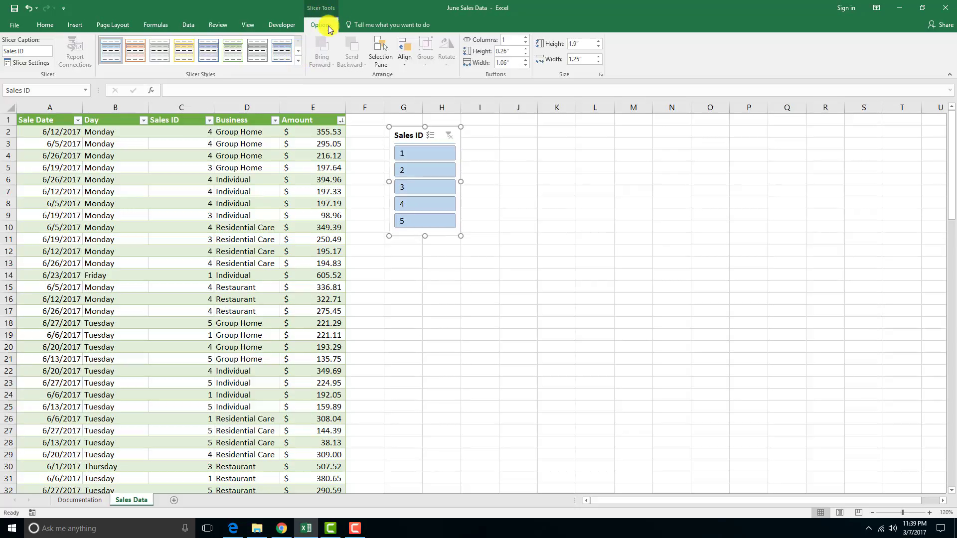
pyautogui.click(295, 59)
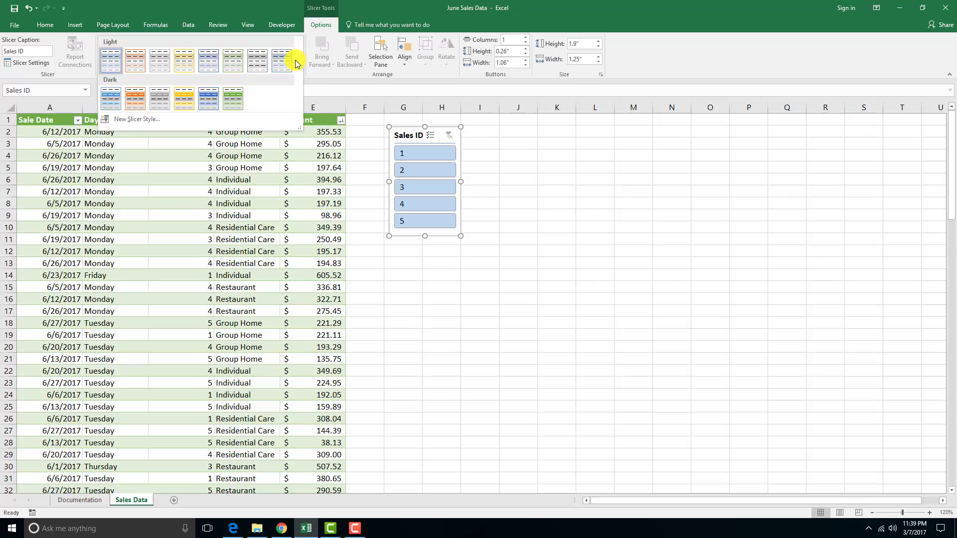
pyautogui.click(237, 94)
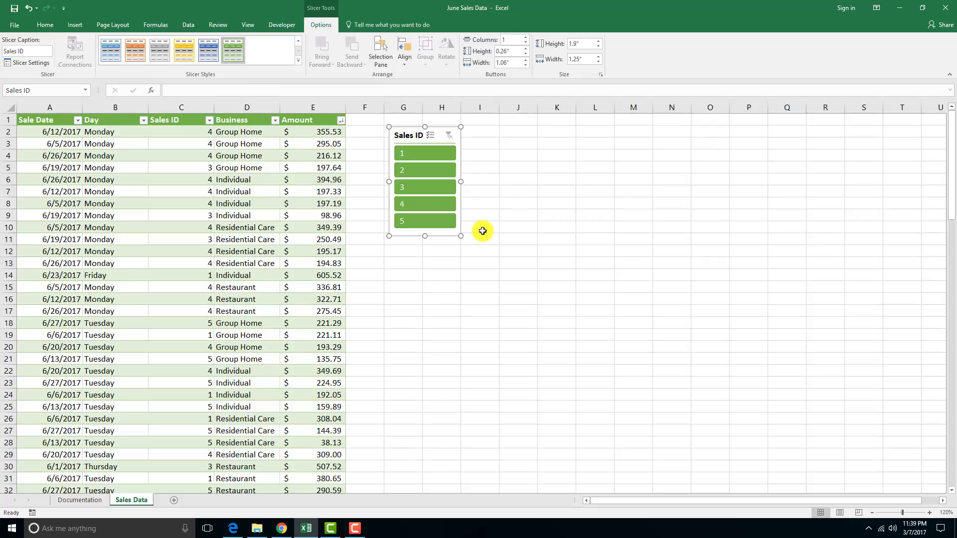
# - Filter the table to Sales IDs 1 and 5 with the slicer, and clear the slicer filter again
pyautogui.click(445, 154)
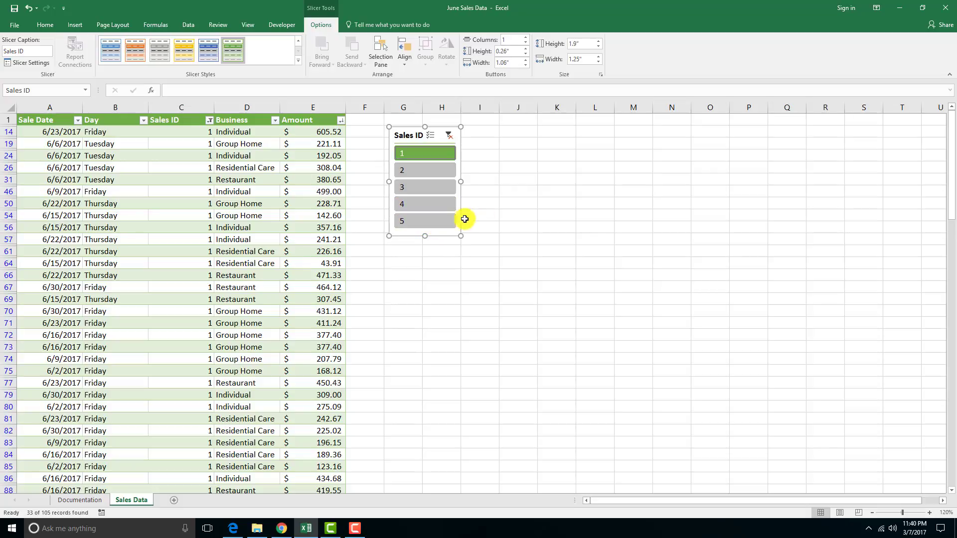
pyautogui.click(444, 223)
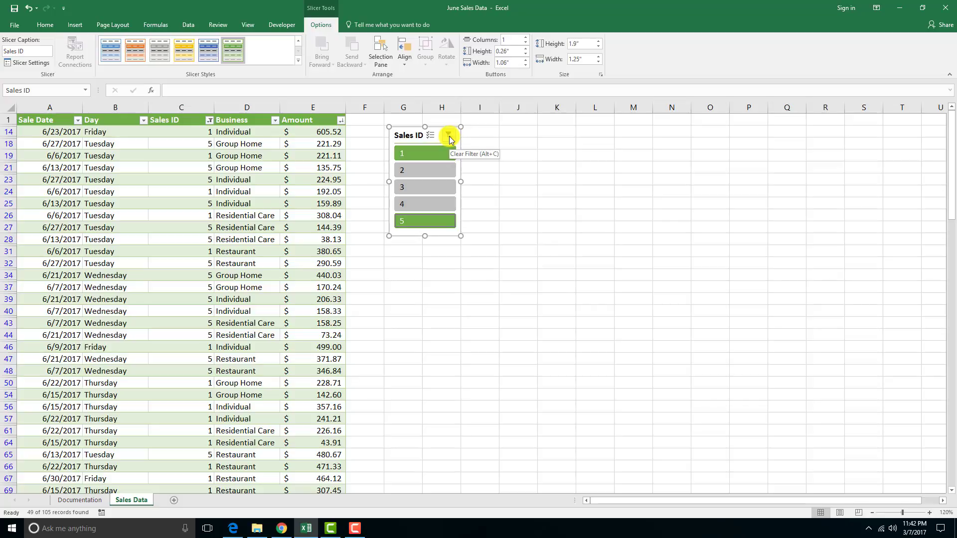
pyautogui.click(450, 140)
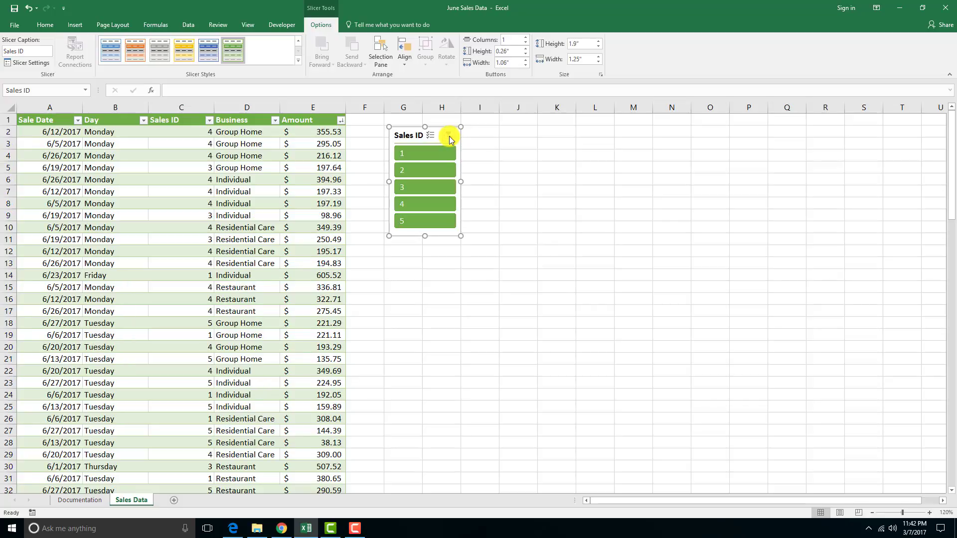
pyautogui.hotkey('ctrl', 'z')
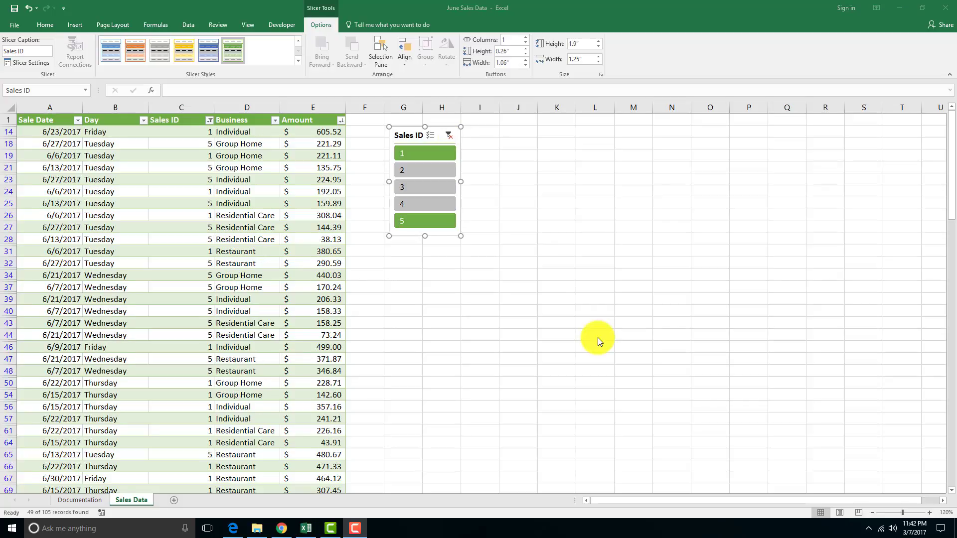
pyautogui.click(449, 136)
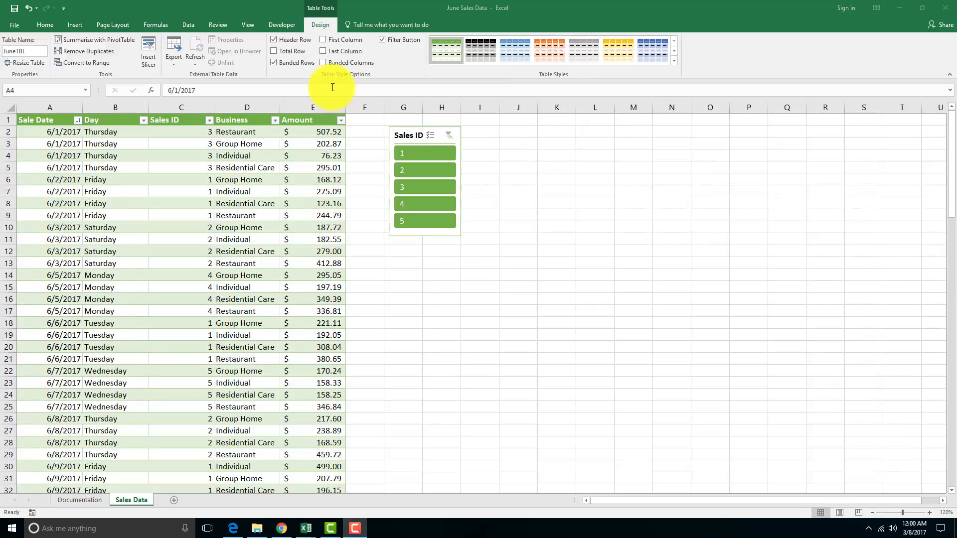
# - Add a total row to the table and set the Day column's total to Count
pyautogui.click(274, 50)
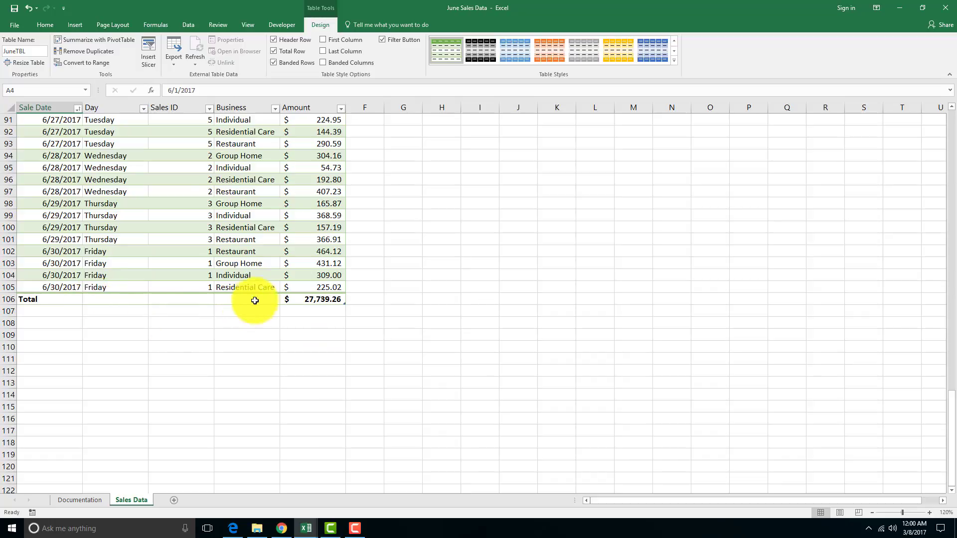
pyautogui.click(105, 301)
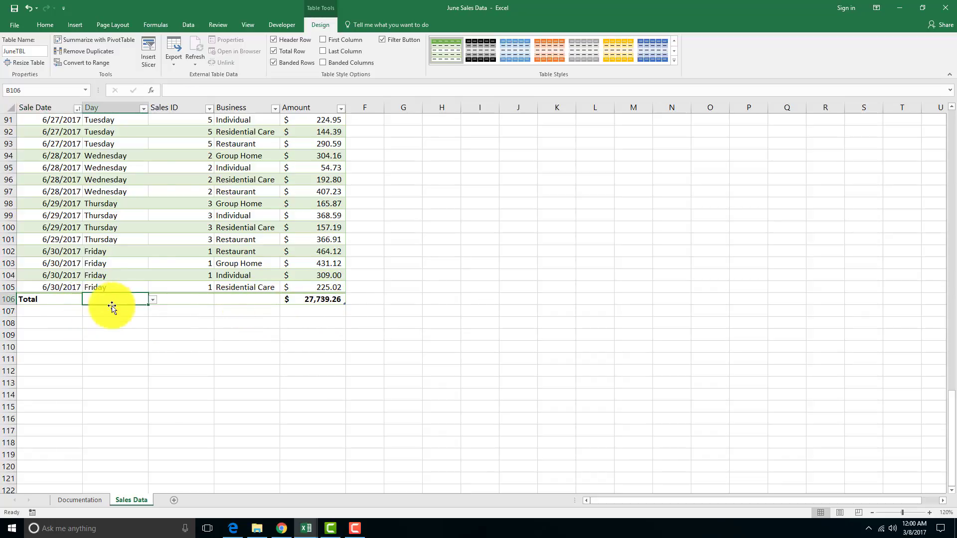
pyautogui.click(151, 301)
pyautogui.click(145, 324)
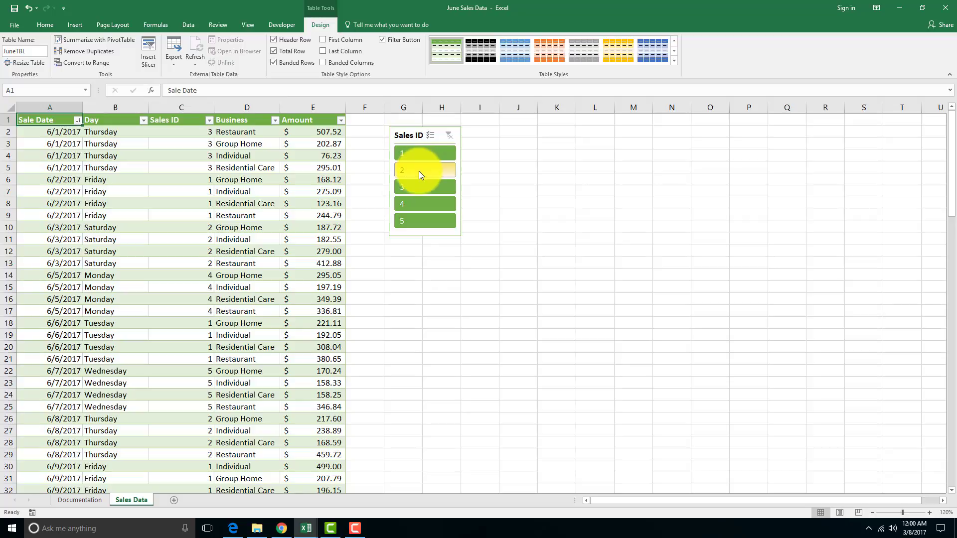
# - Filter the table with the slicer to show only Sales ID 2
pyautogui.click(419, 172)
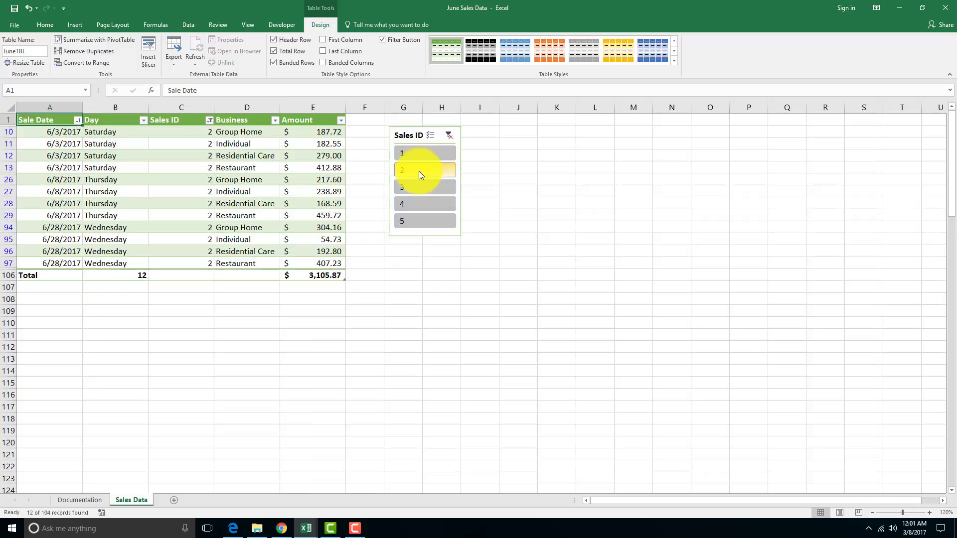
# - Filter the table with the slicer to show Sales IDs 2, 3 and 4, and view the total row
pyautogui.moveTo(419, 171); pyautogui.dragTo(427, 204)
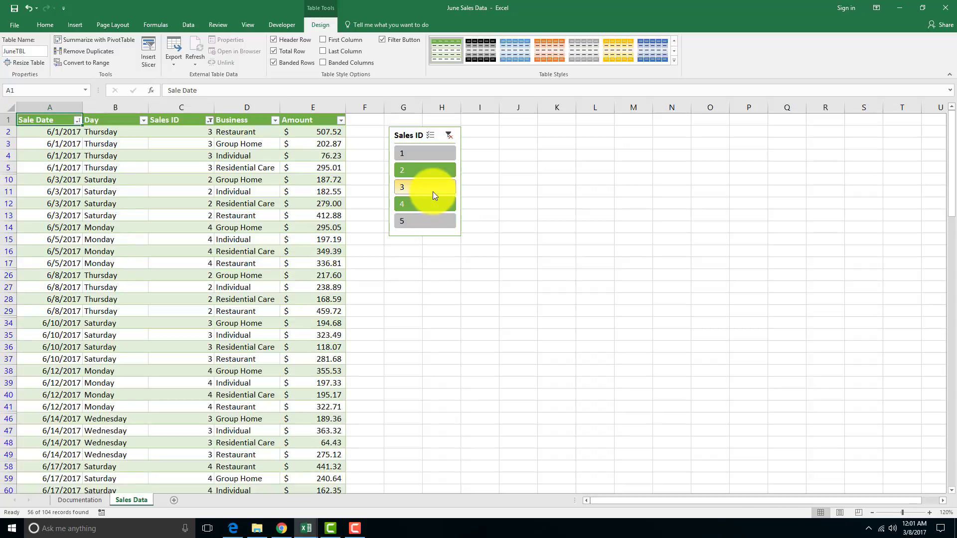
pyautogui.scroll(-8, 381, 260)
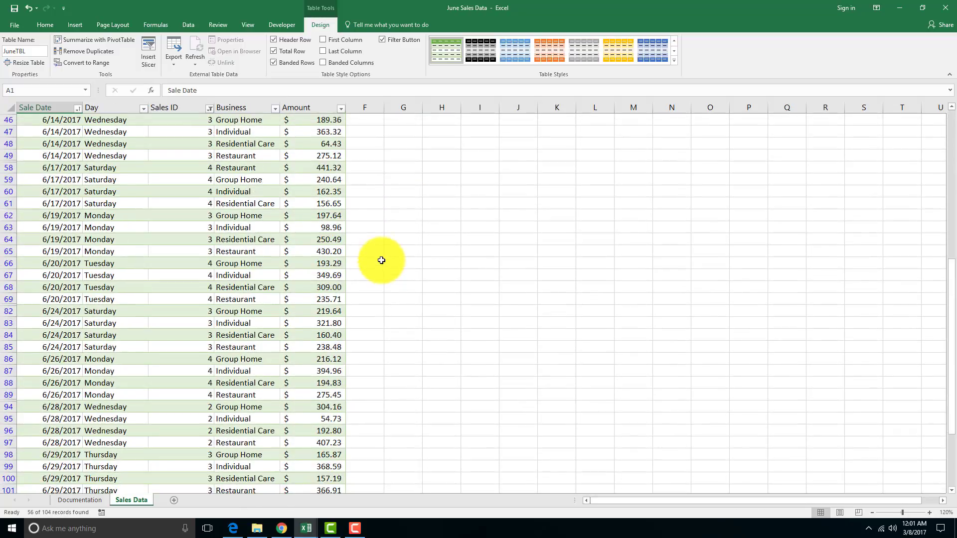
pyautogui.scroll(-3, 381, 260)
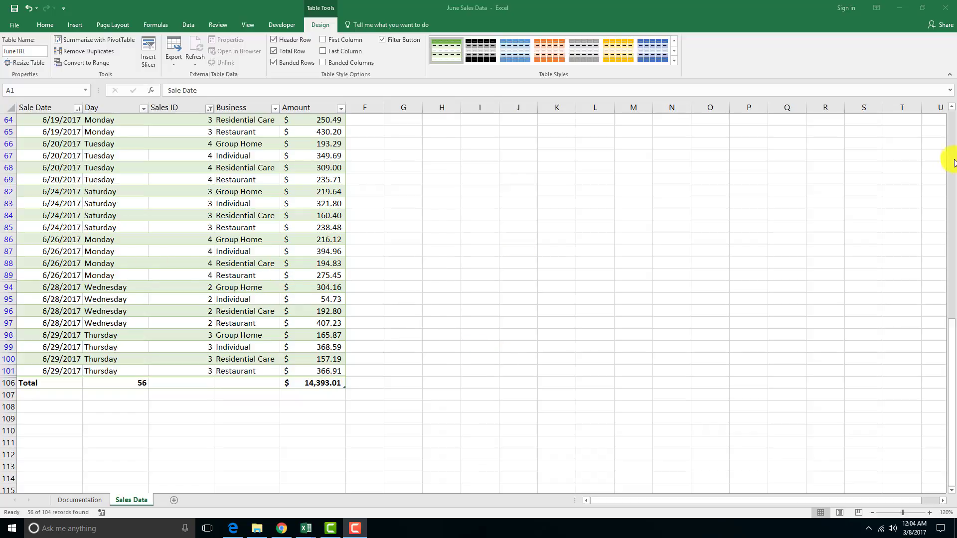
# - Split the worksheet window and remove the vertical split so only upper and lower panes remain
pyautogui.moveTo(950, 326); pyautogui.dragTo(948, 120)
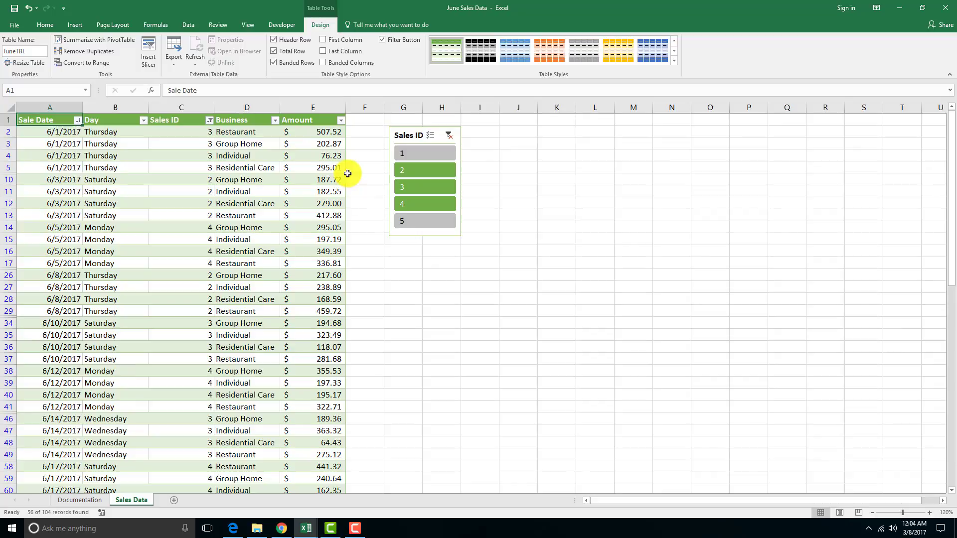
pyautogui.click(249, 25)
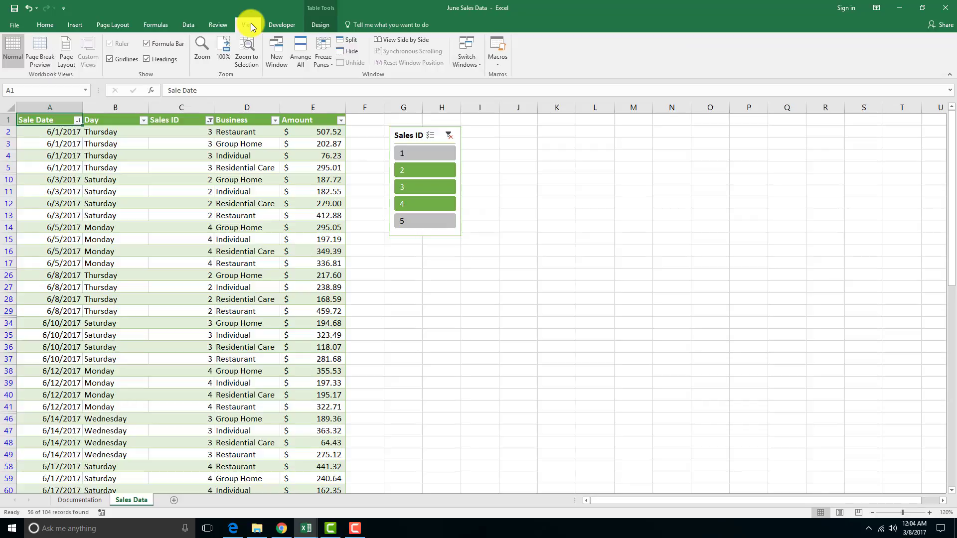
pyautogui.click(351, 42)
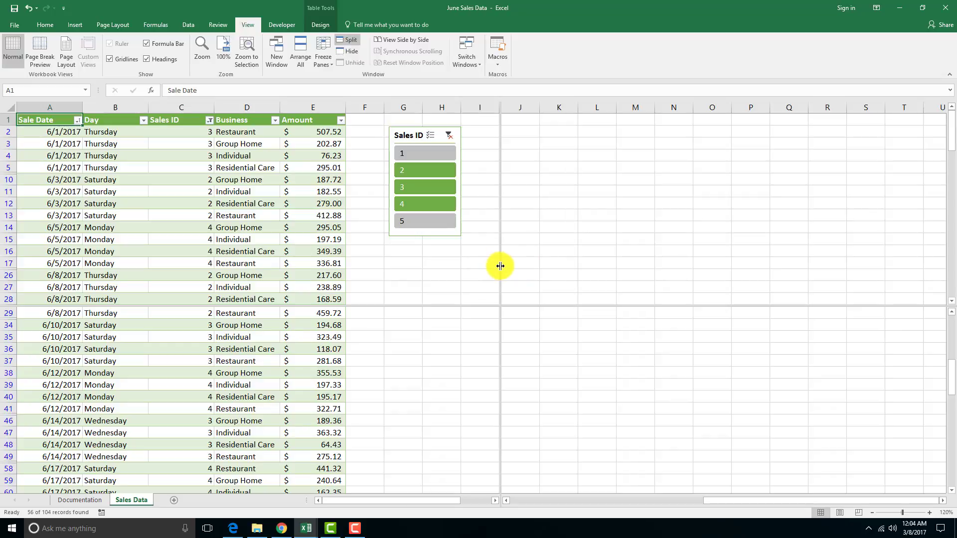
pyautogui.moveTo(501, 265); pyautogui.dragTo(942, 270)
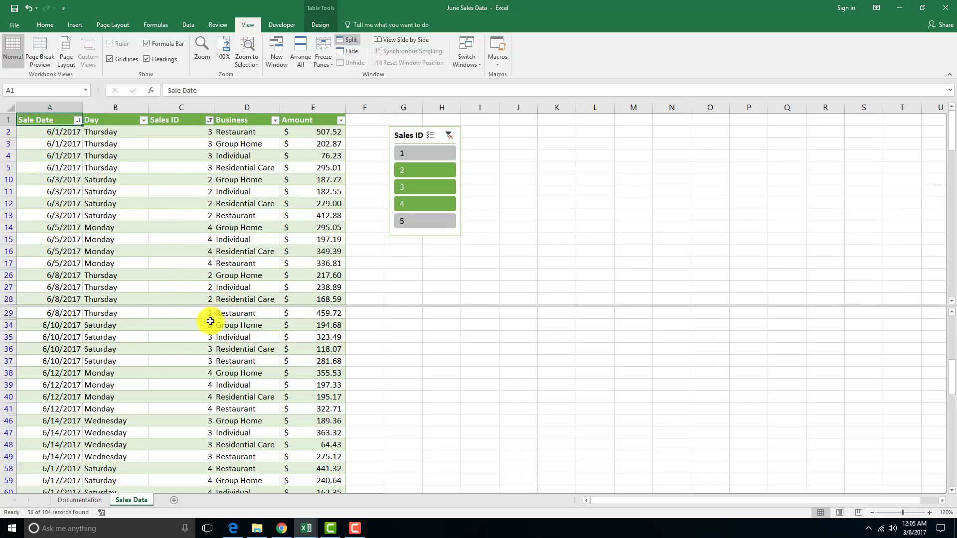
# - Bring the total row into view in the lower pane while browsing the sales records in the upper pane
pyautogui.scroll(-2, 210, 327)
pyautogui.click(228, 349)
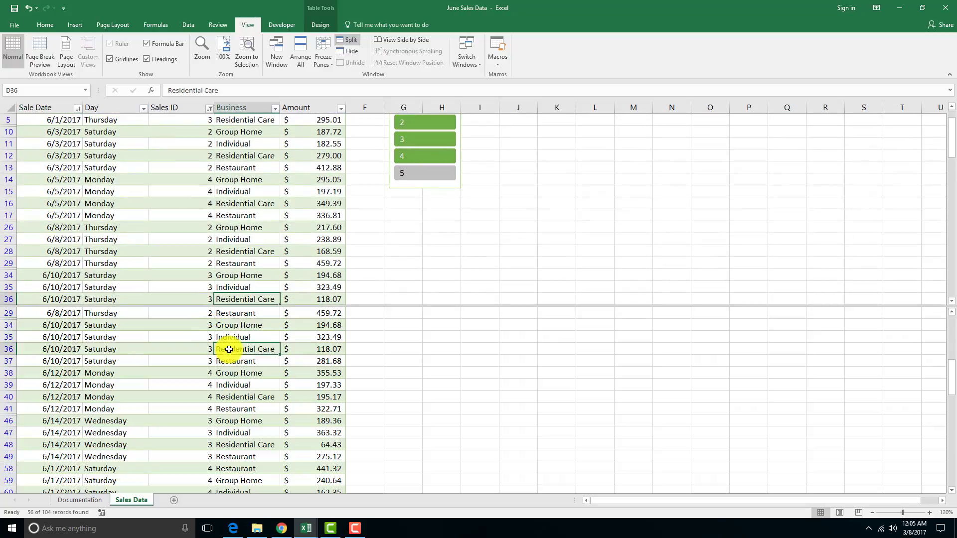
pyautogui.scroll(-2, 361, 362)
pyautogui.scroll(-8, 361, 362)
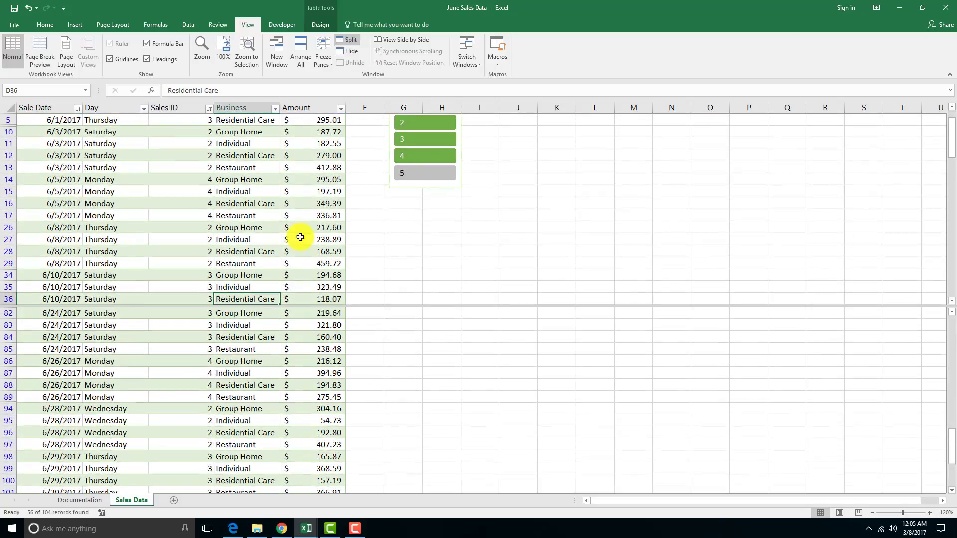
pyautogui.scroll(-6, 271, 336)
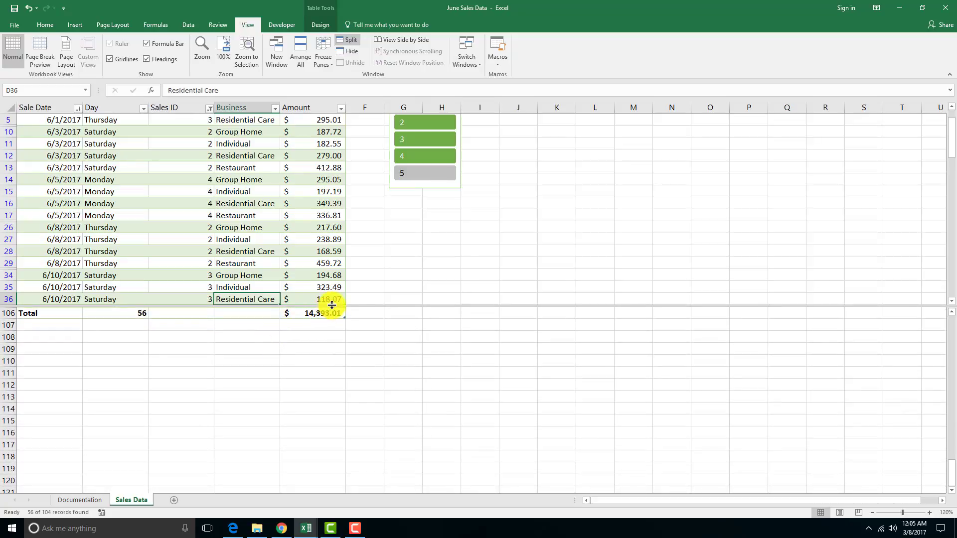
pyautogui.click(158, 238)
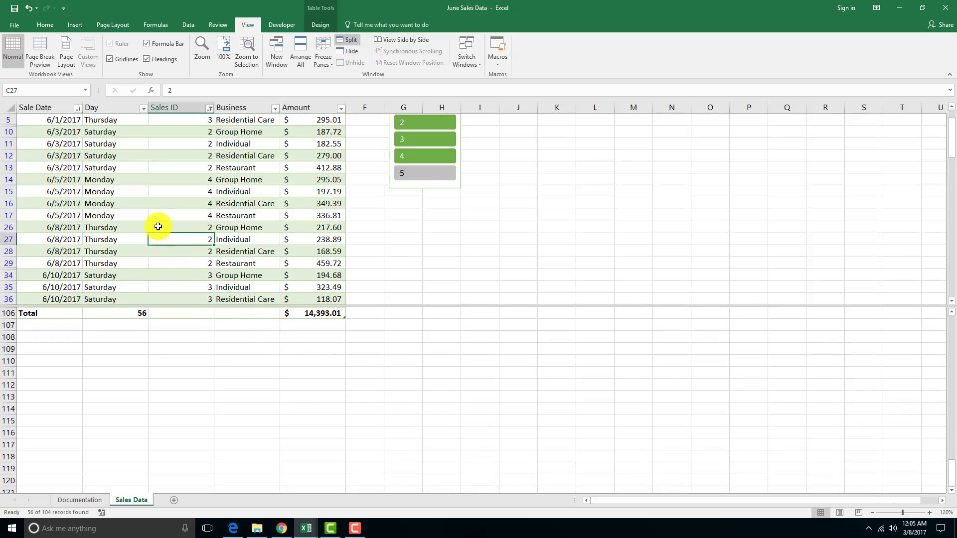
pyautogui.scroll(-1, 158, 224)
pyautogui.scroll(-4, 159, 223)
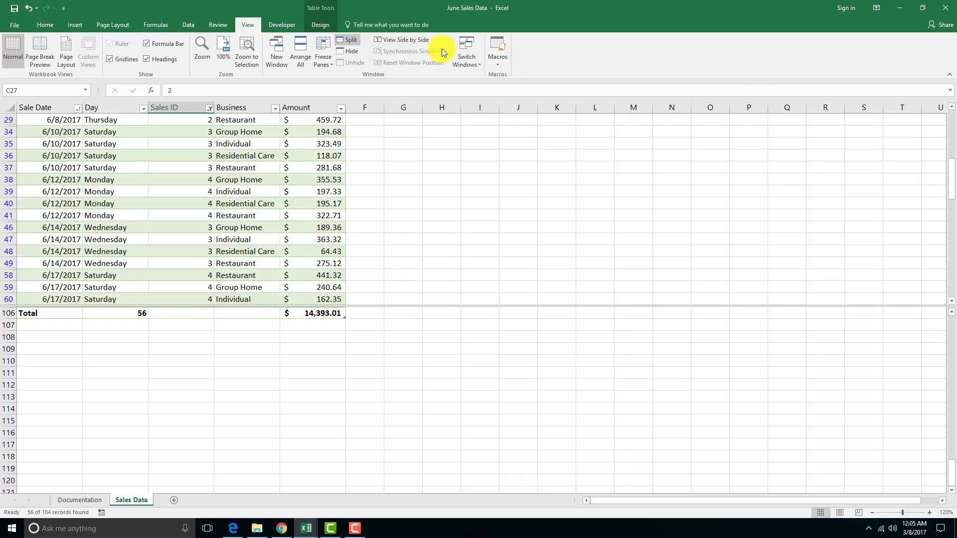
# - Find the second record dated 6/28/2017 in the upper pane
pyautogui.click(44, 24)
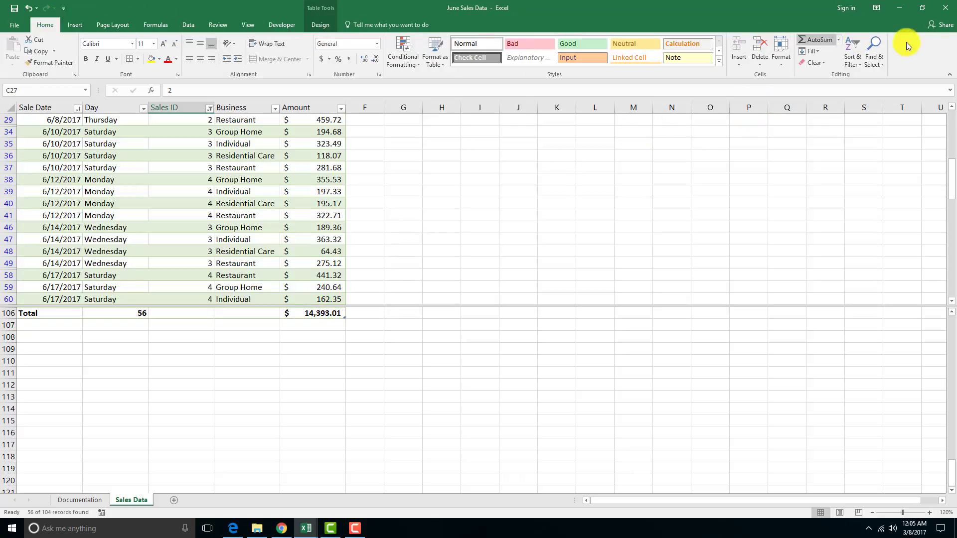
pyautogui.click(875, 55)
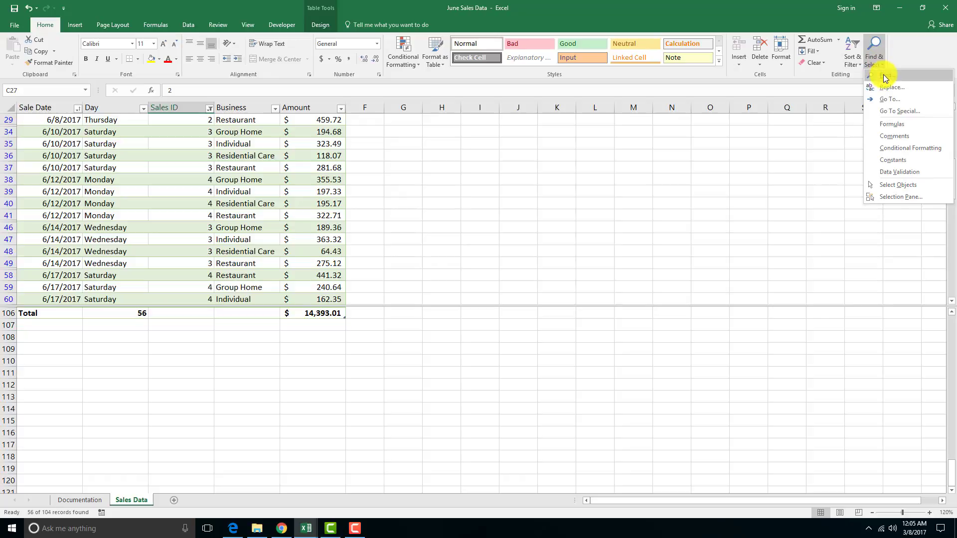
pyautogui.click(880, 76)
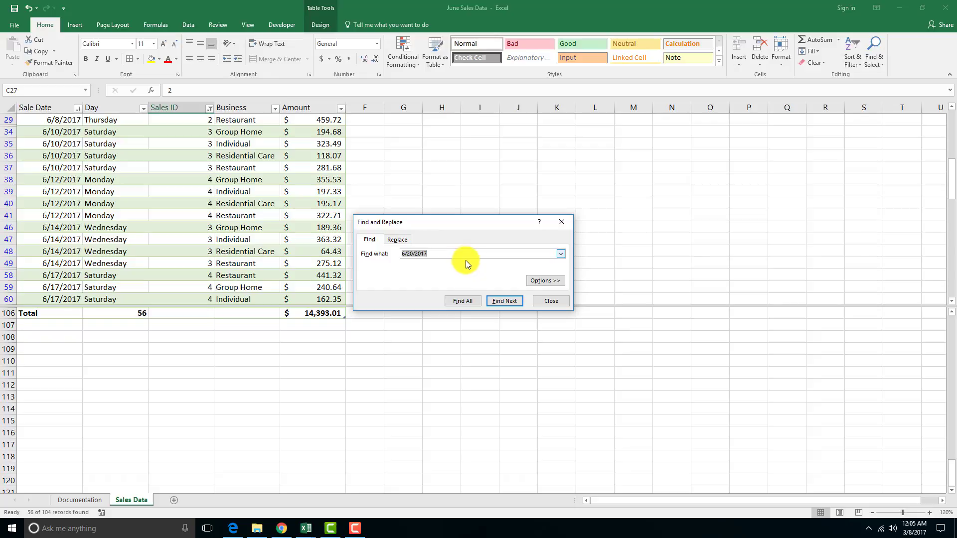
pyautogui.write('6/28/2017')
pyautogui.press('Return')
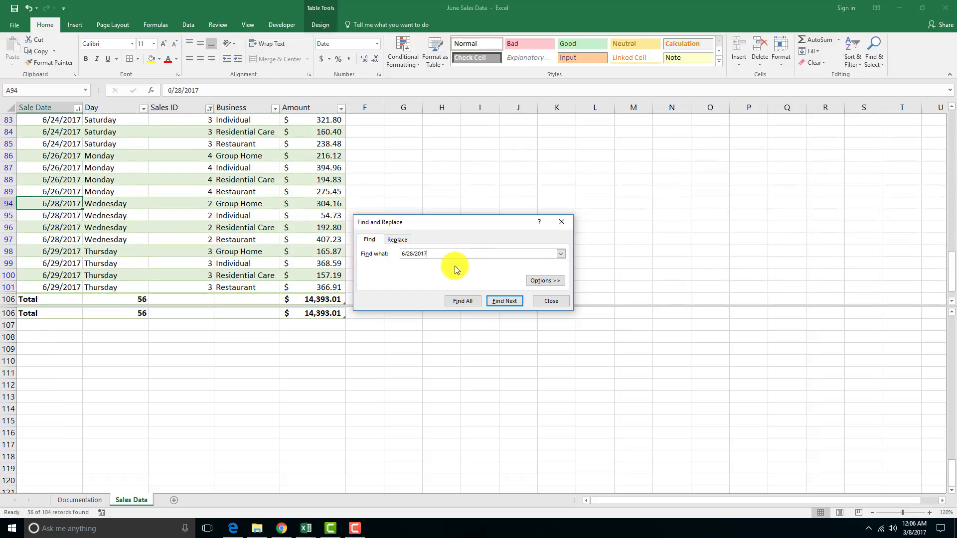
pyautogui.click(496, 302)
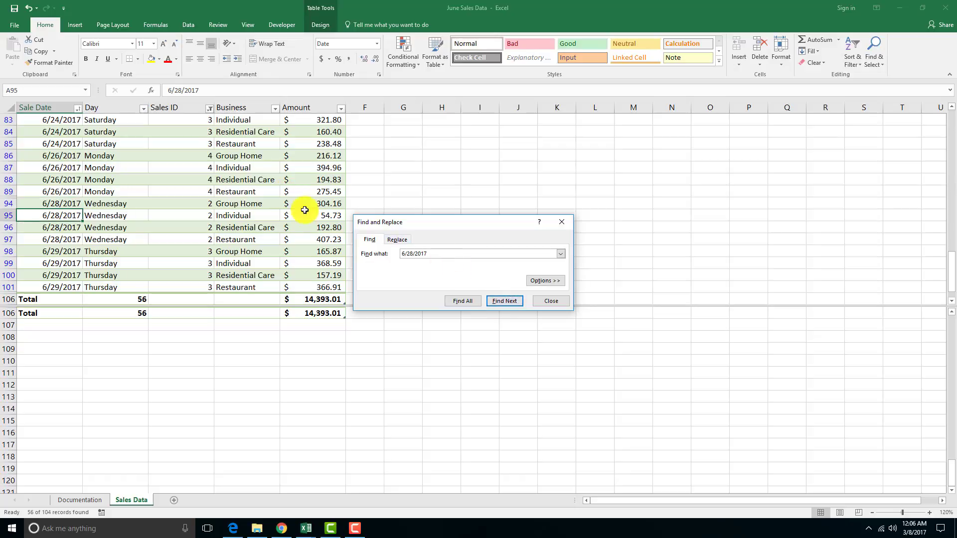
# - Change the Amount of the 6/28/2017 Individual sale in cell E95 to 154.73 and close the Find and Replace dialog
pyautogui.click(333, 215)
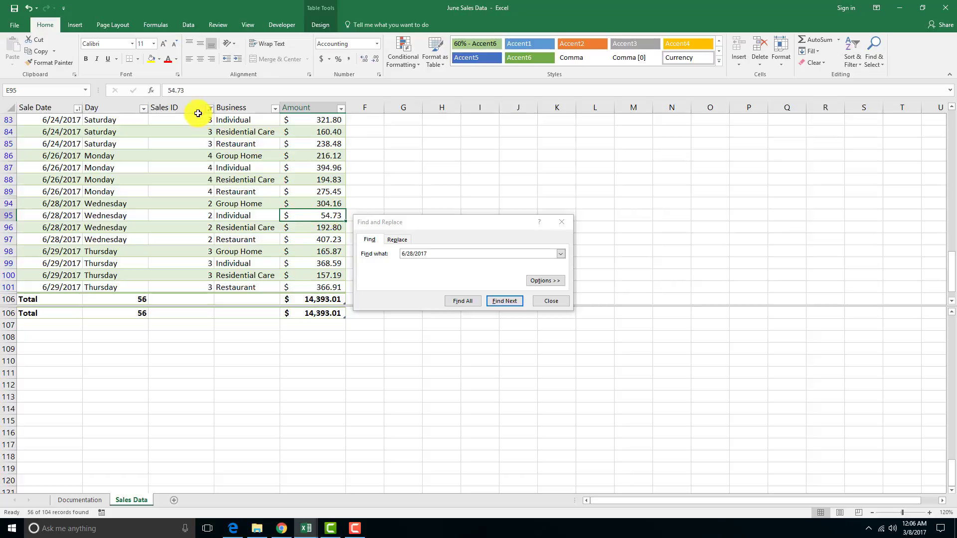
pyautogui.doubleClick(324, 216)
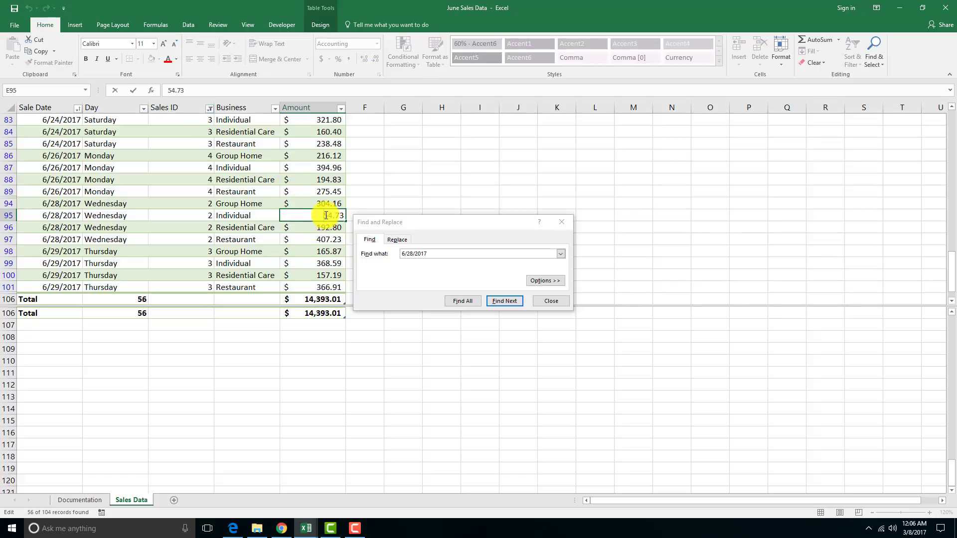
pyautogui.write('1')
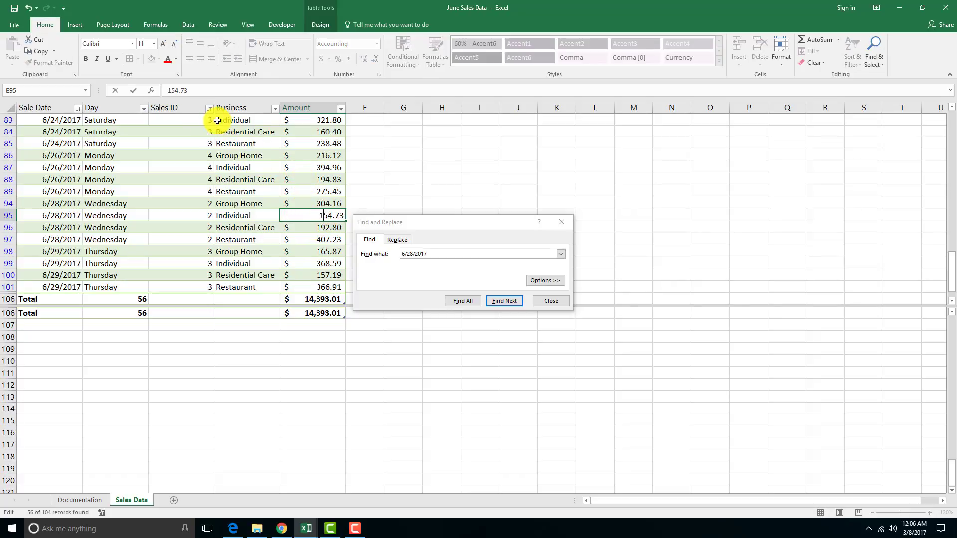
pyautogui.press('Return')
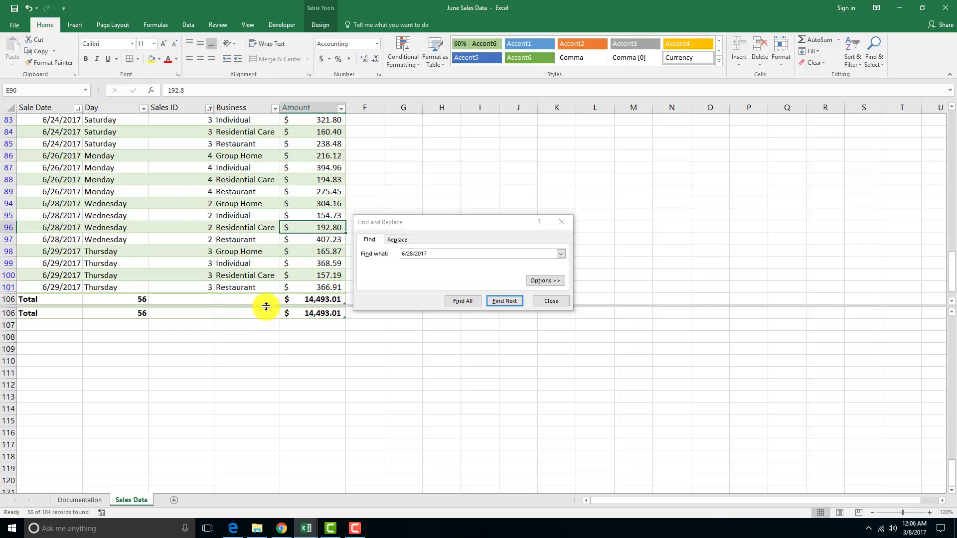
pyautogui.click(504, 301)
pyautogui.click(557, 298)
pyautogui.scroll(1, 349, 277)
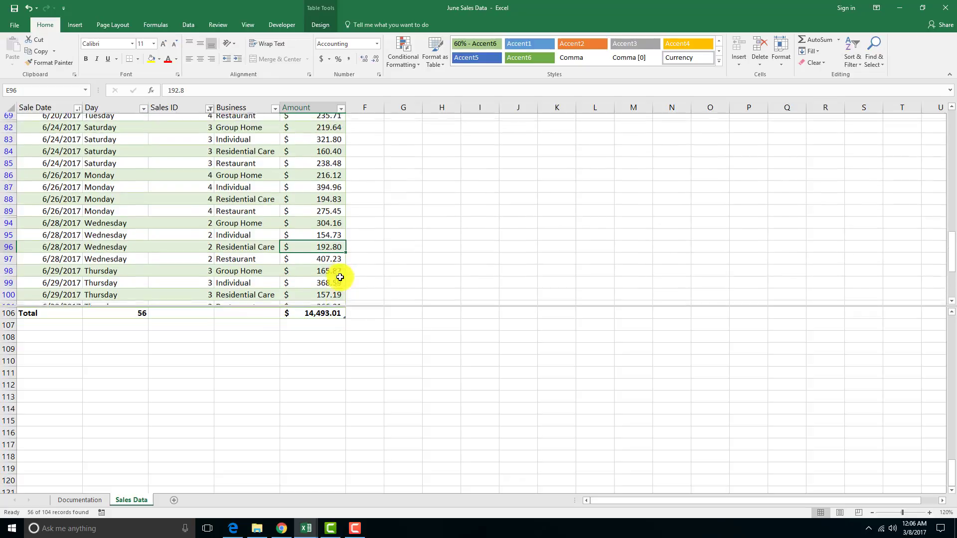
pyautogui.scroll(1, 337, 283)
pyautogui.scroll(-1, 340, 287)
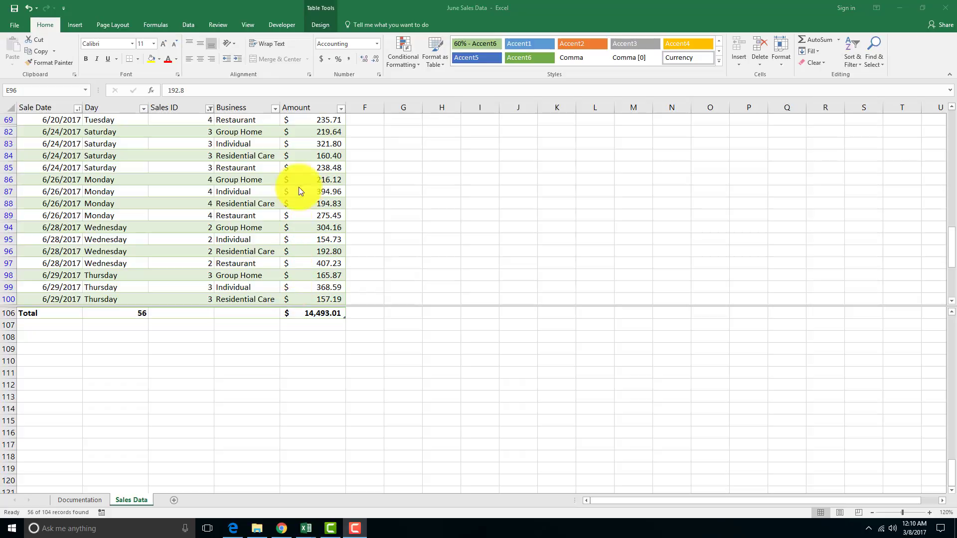
# - Remove the split from the worksheet window
pyautogui.click(248, 25)
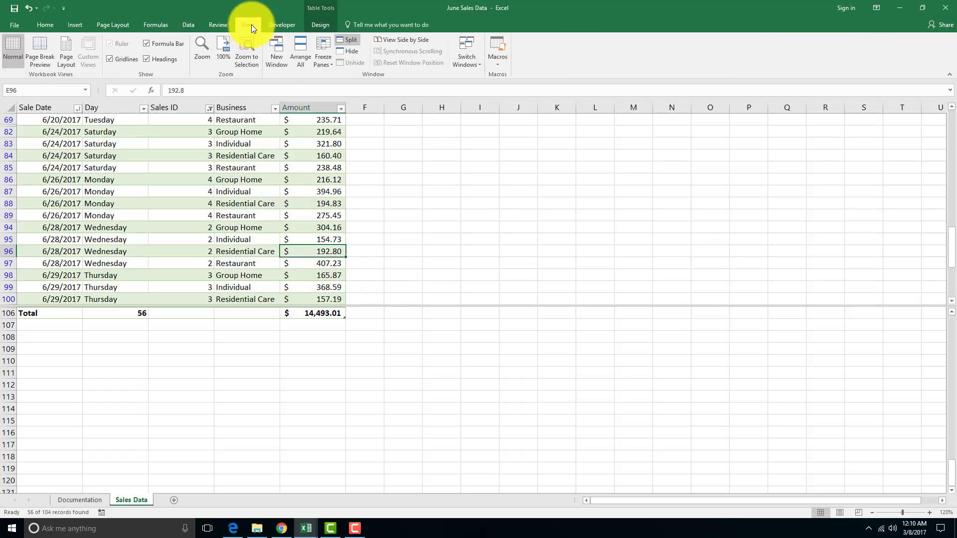
pyautogui.click(351, 39)
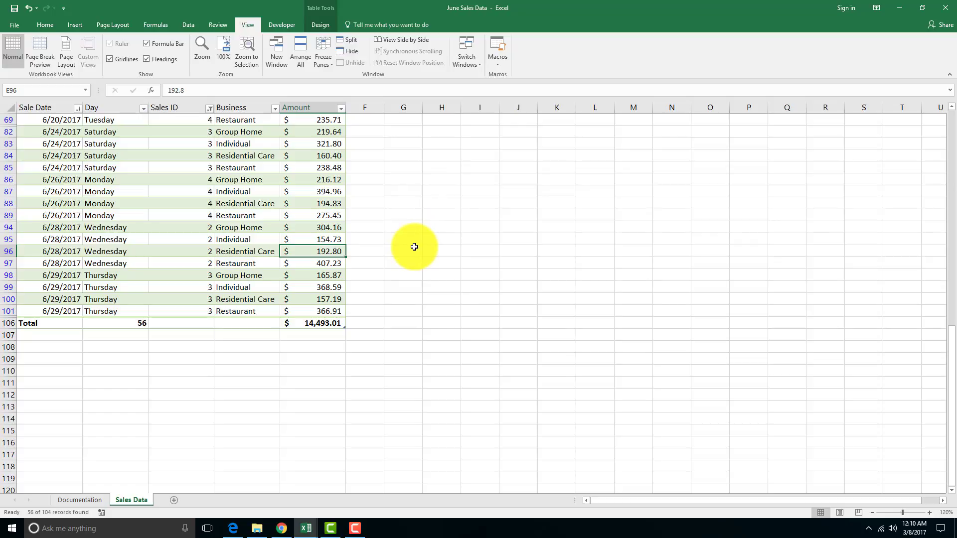
pyautogui.scroll(4, 265, 272)
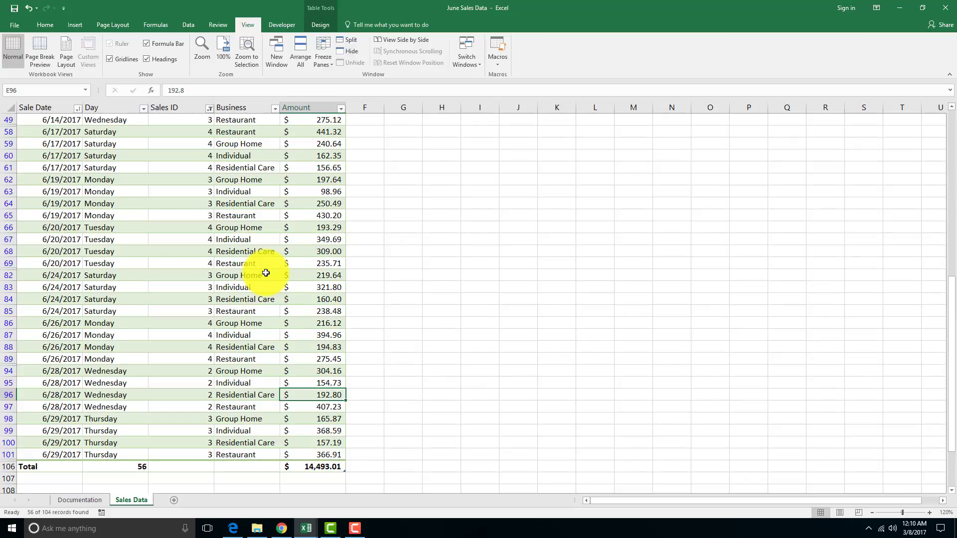
# - Turn off the table's total row and clear the Sales ID slicer filter
pyautogui.click(328, 25)
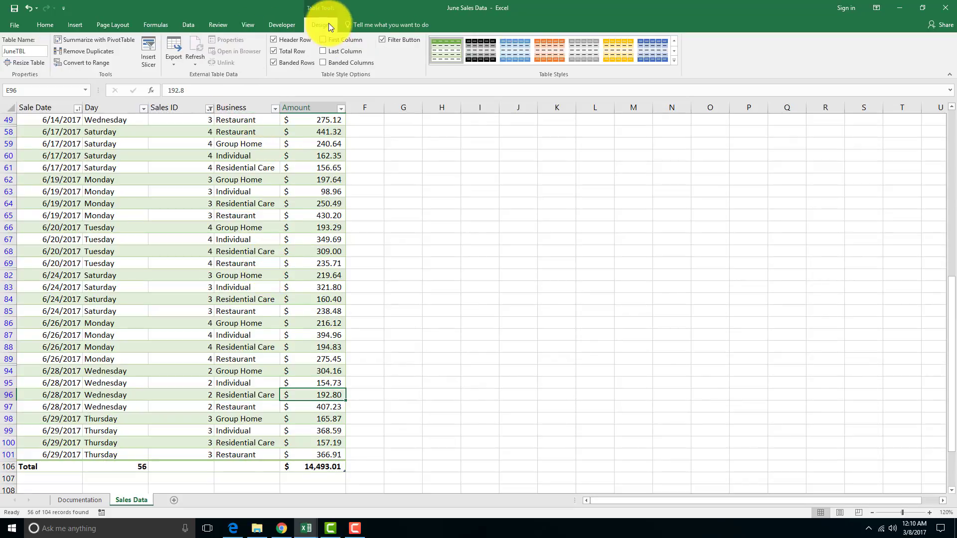
pyautogui.click(273, 50)
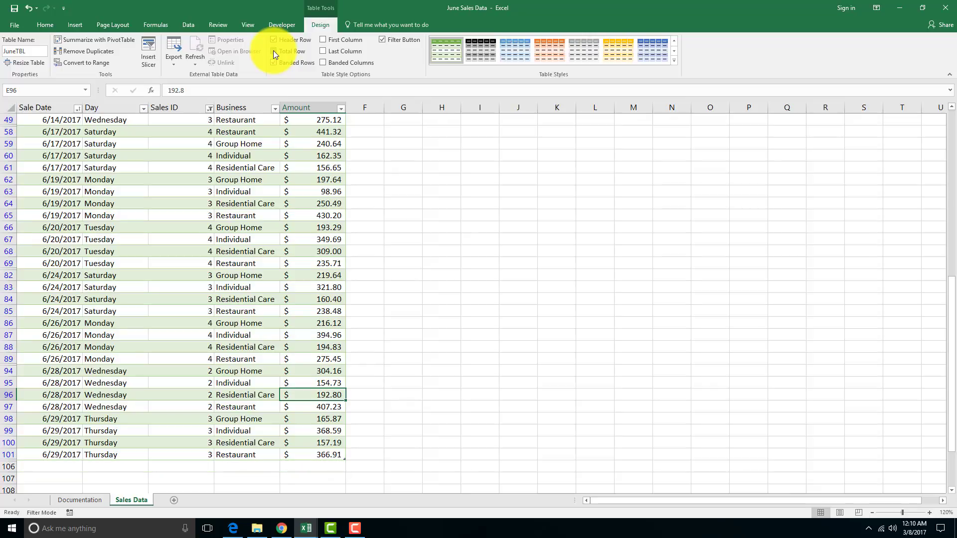
pyautogui.hotkey('ctrl', 'Home')
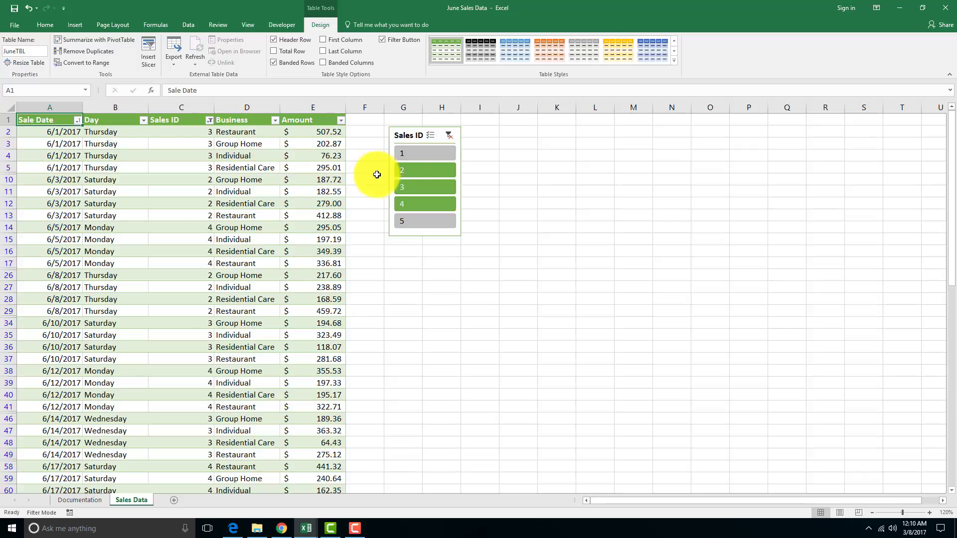
pyautogui.click(449, 136)
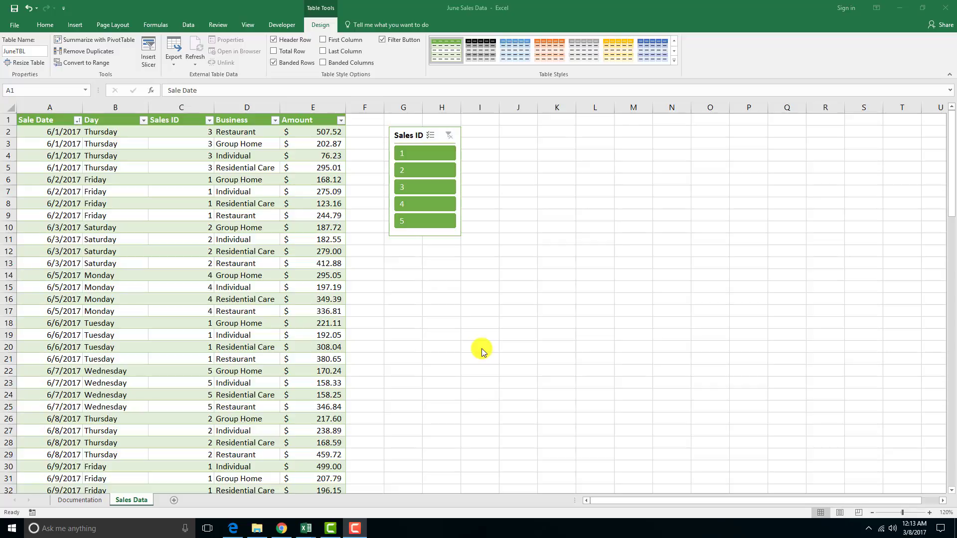
# - Sort the table by Sale Date from oldest to newest and convert it to a normal range
pyautogui.click(56, 122)
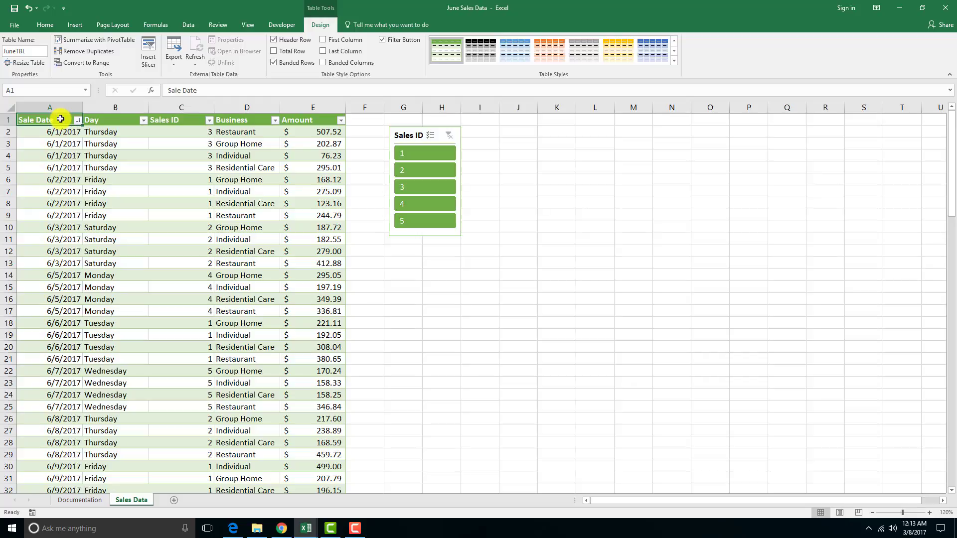
pyautogui.click(78, 120)
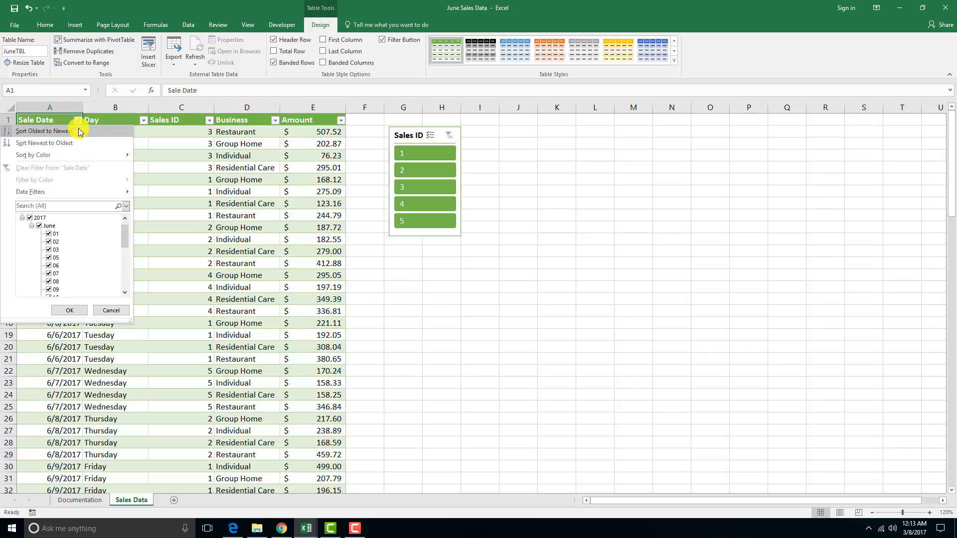
pyautogui.click(80, 132)
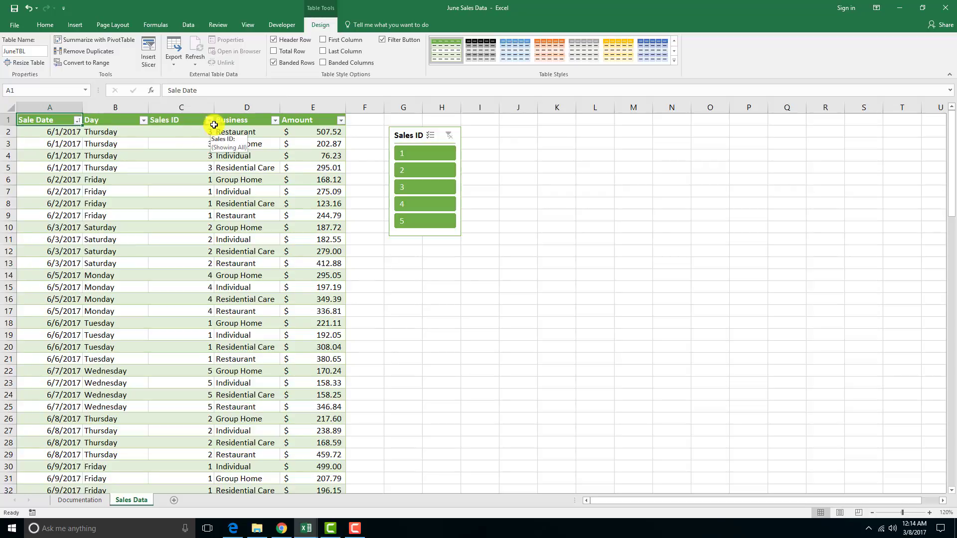
pyautogui.click(109, 65)
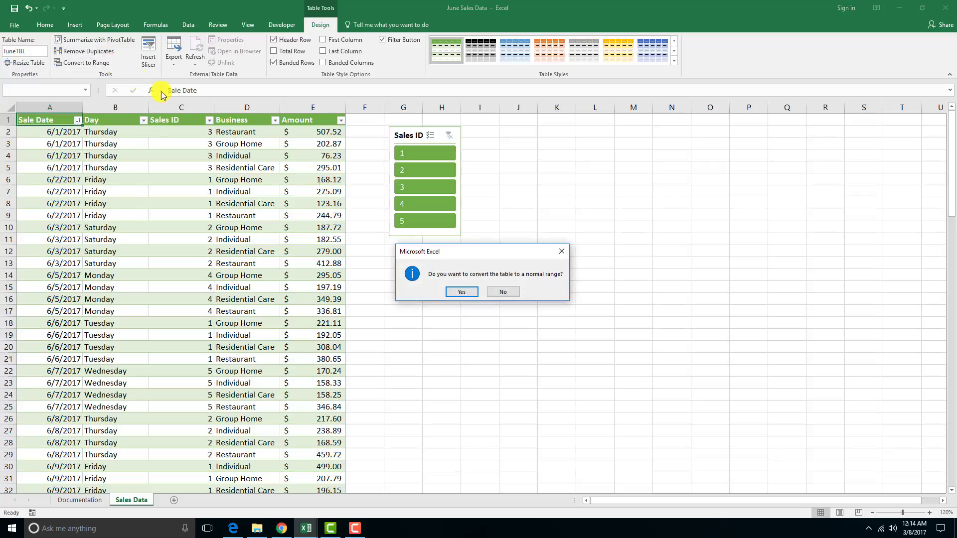
pyautogui.click(462, 292)
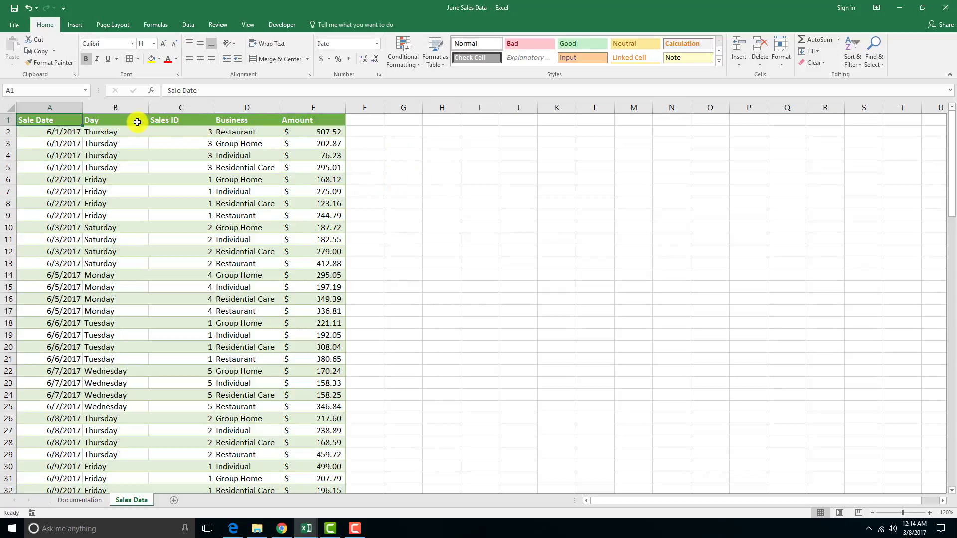
# - Add subtotals to the sales range that sum the Amount at each change in Sale Date, with the summary below the data
pyautogui.click(189, 25)
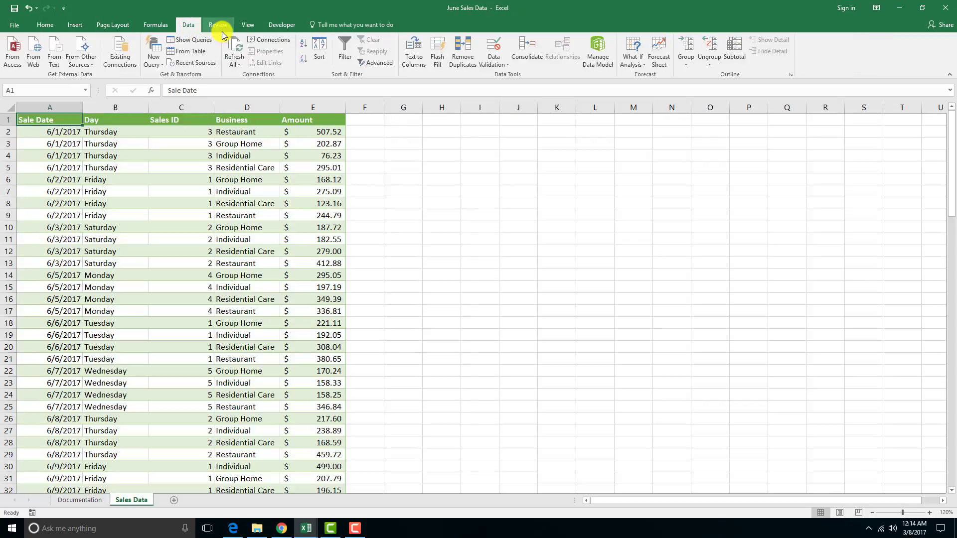
pyautogui.click(735, 52)
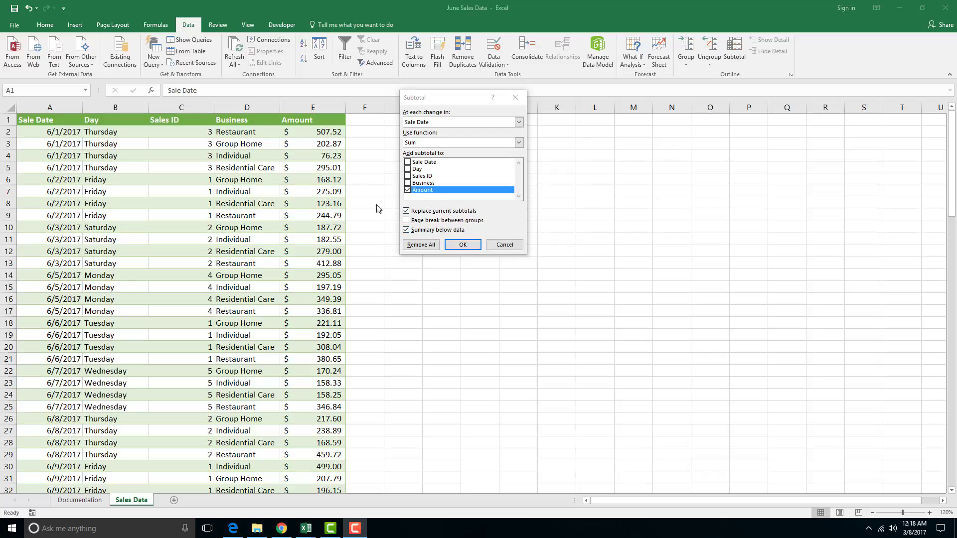
pyautogui.click(470, 246)
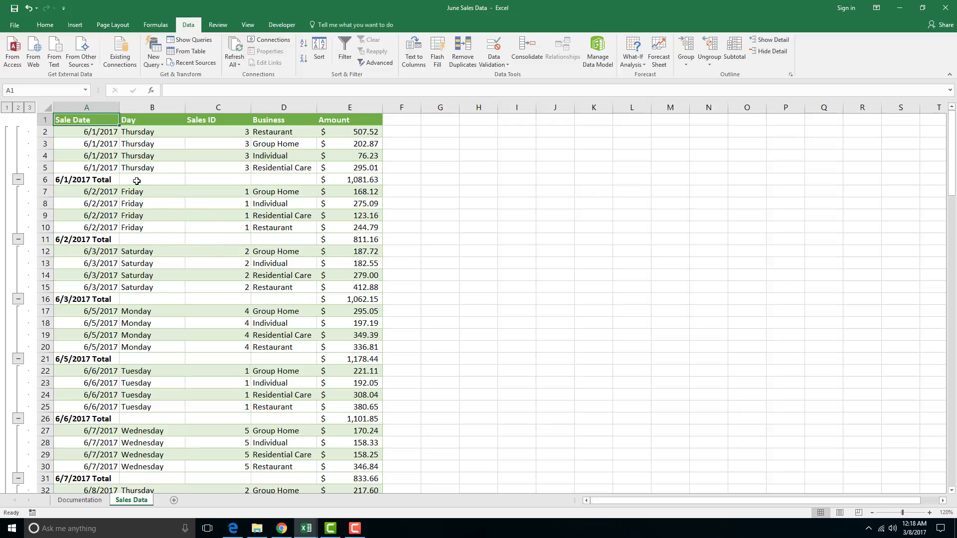
# - Review the daily subtotals through to the grand total and collapse the outline to level 2
pyautogui.scroll(-1, 119, 373)
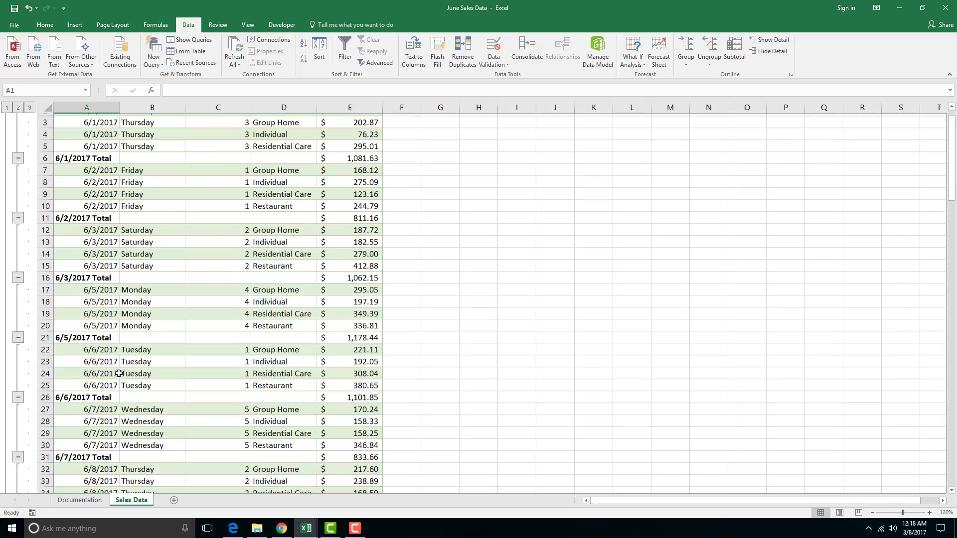
pyautogui.scroll(-2, 117, 395)
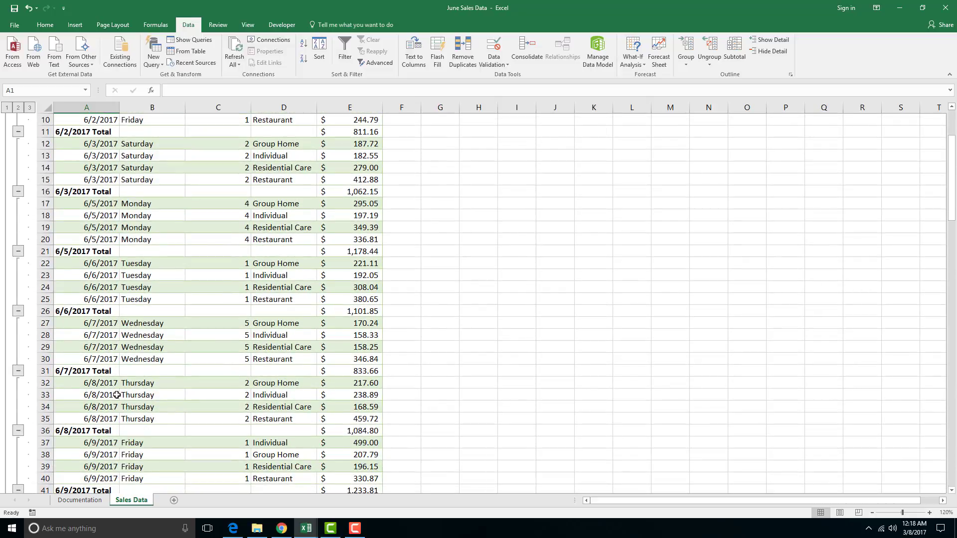
pyautogui.scroll(-20, 117, 395)
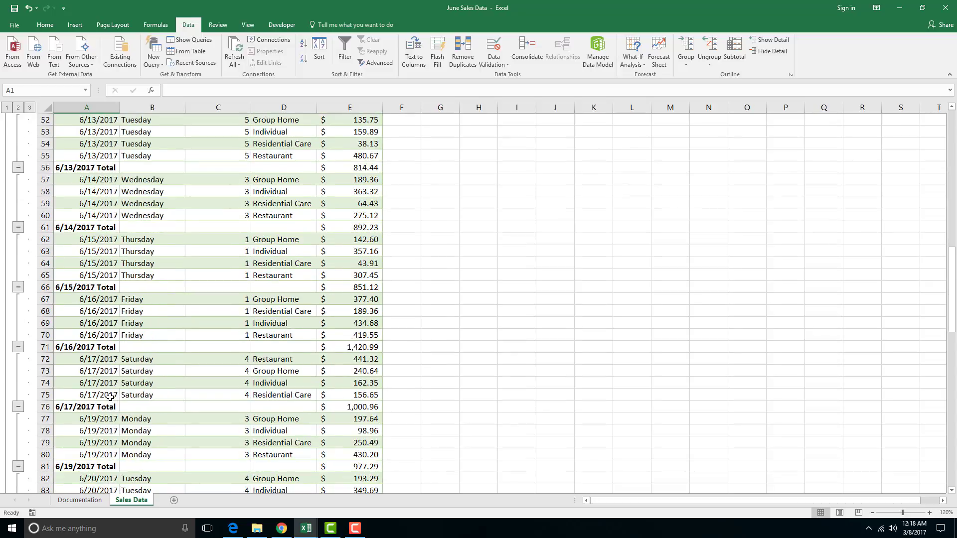
pyautogui.scroll(-10, 102, 402)
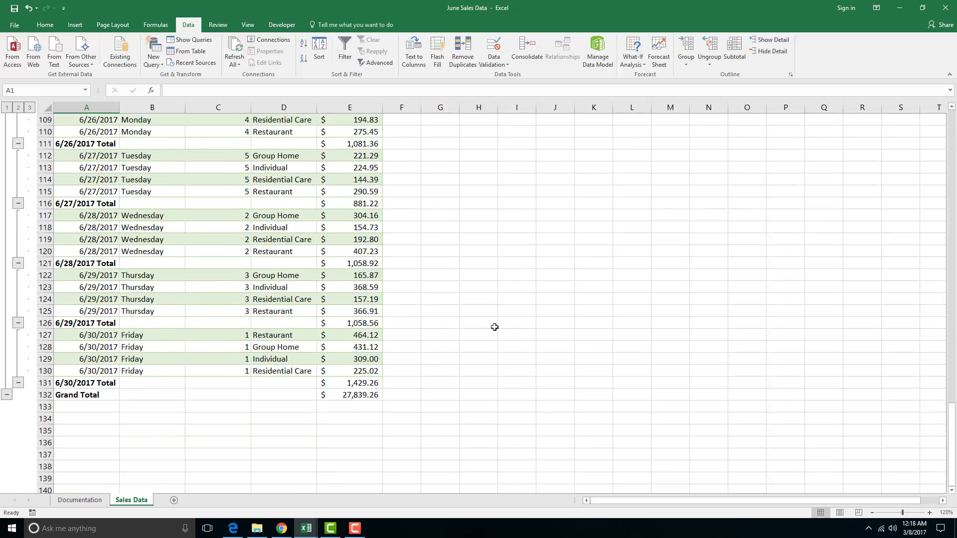
pyautogui.scroll(-11, 85, 447)
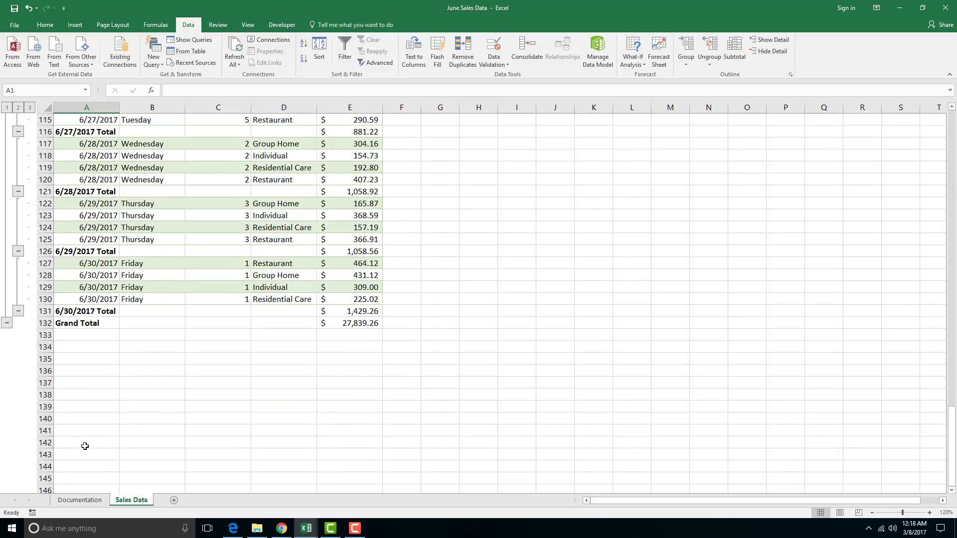
pyautogui.scroll(13, 79, 447)
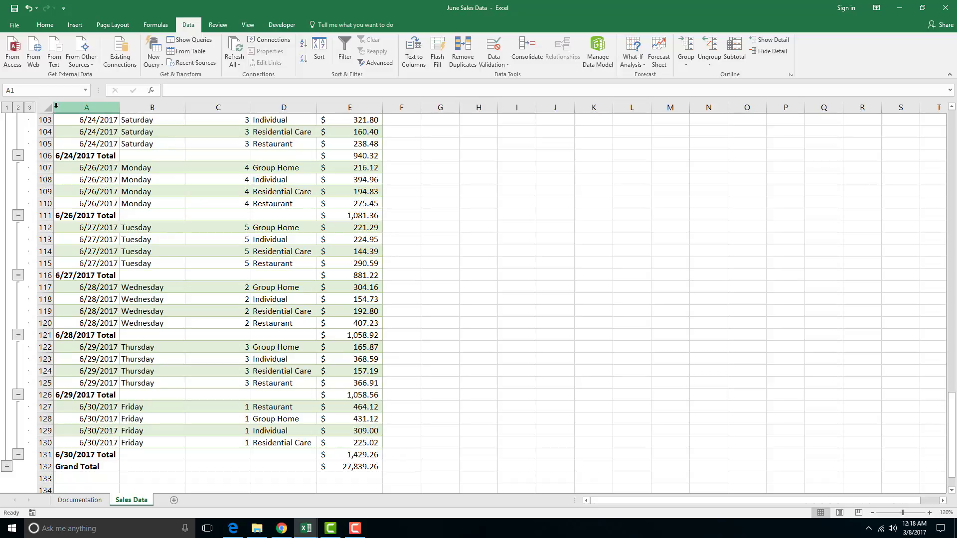
pyautogui.click(18, 109)
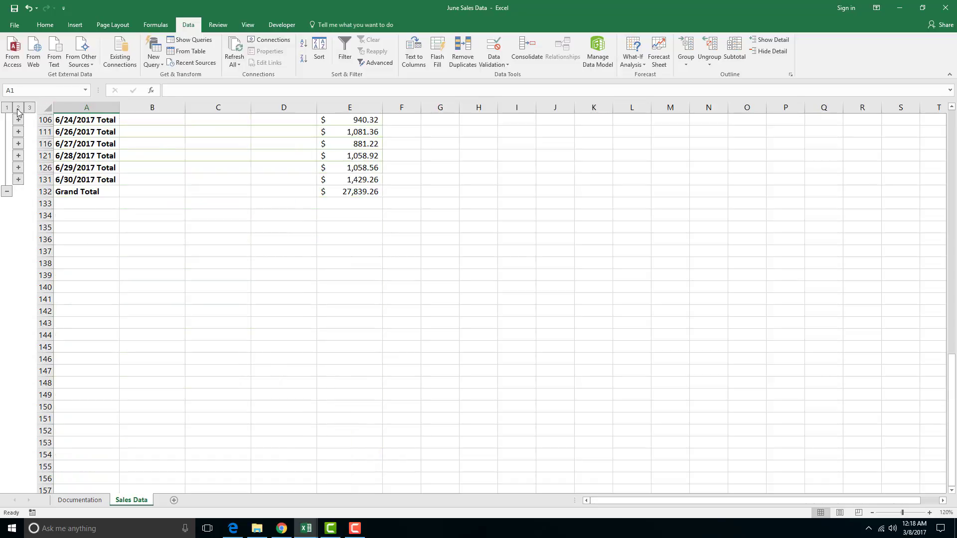
pyautogui.scroll(5, 141, 218)
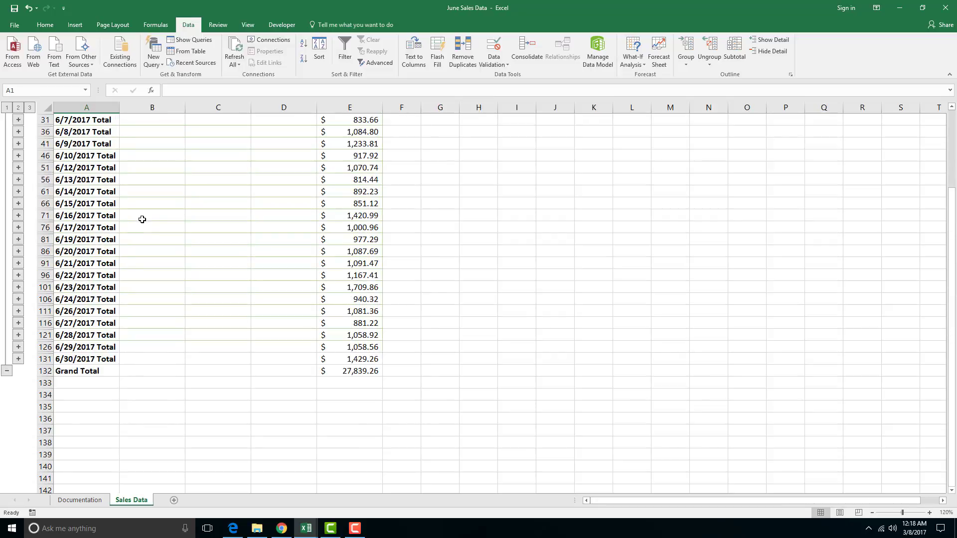
pyautogui.scroll(2, 142, 219)
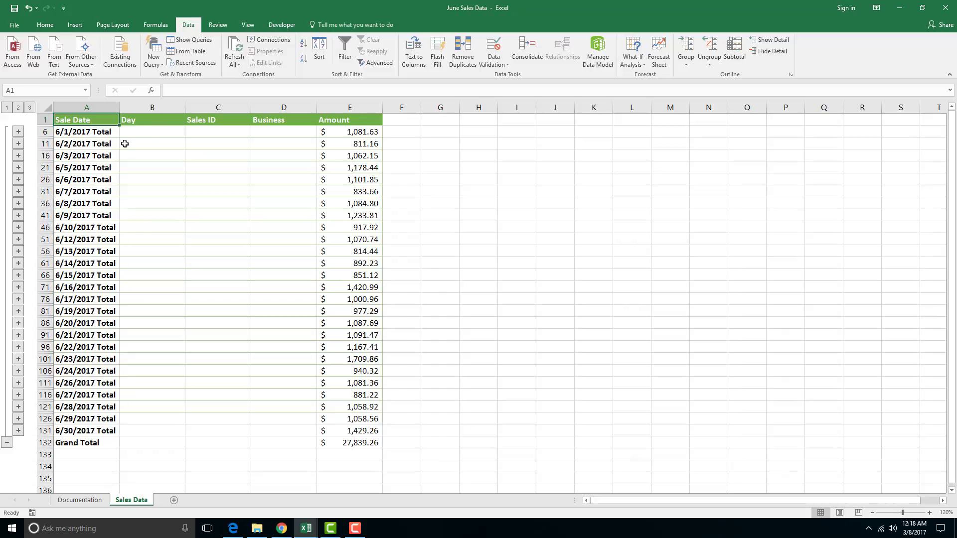
# - Compare the outline levels, from all details to daily totals to the grand total only, ending with all details shown
pyautogui.click(29, 108)
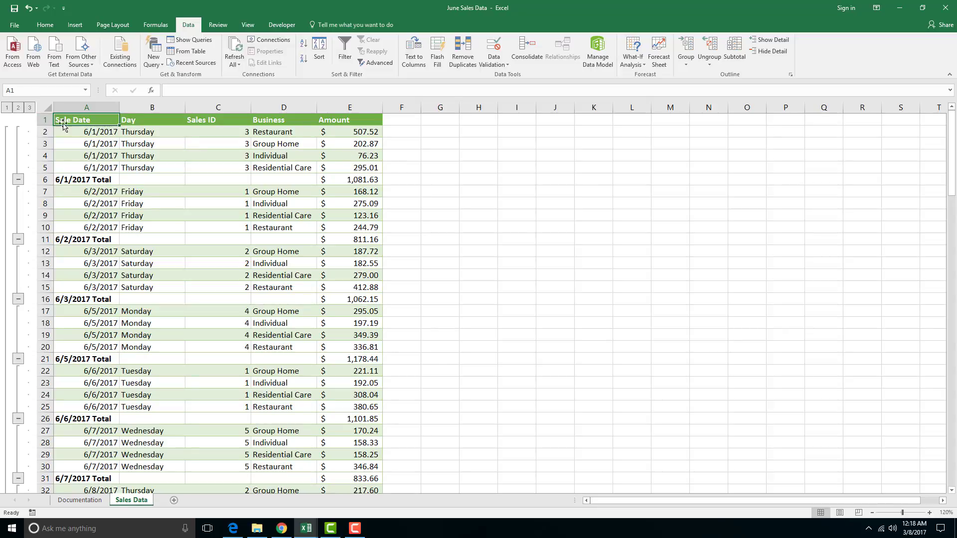
pyautogui.click(17, 108)
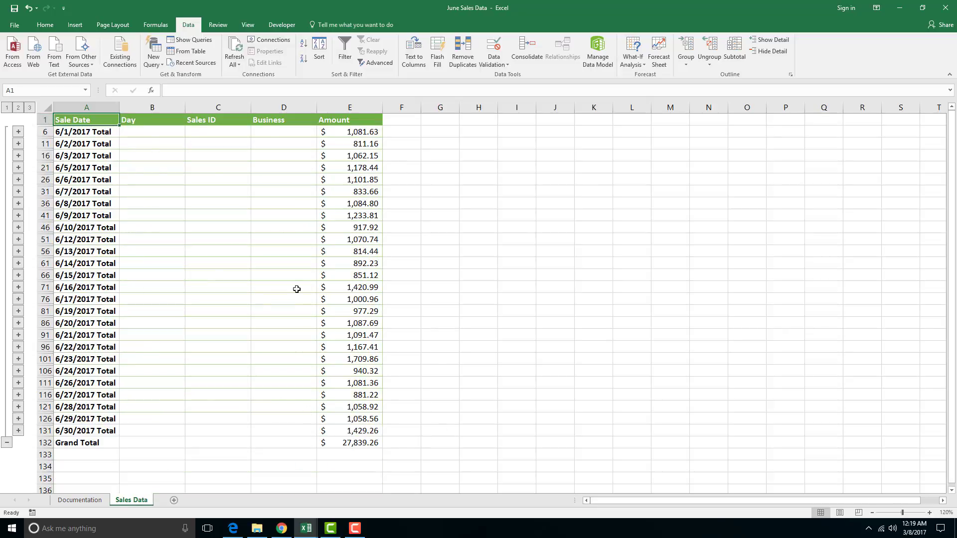
pyautogui.click(6, 109)
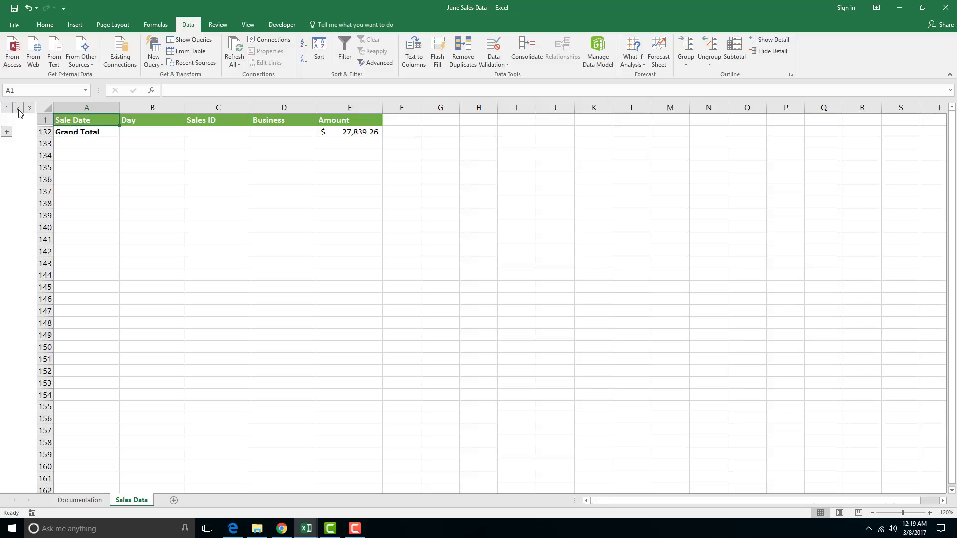
pyautogui.click(19, 110)
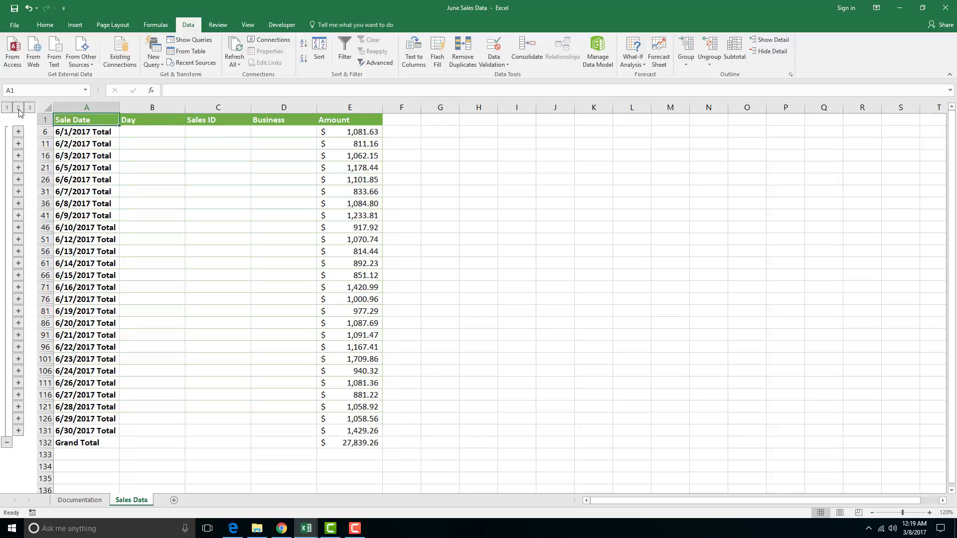
pyautogui.click(29, 109)
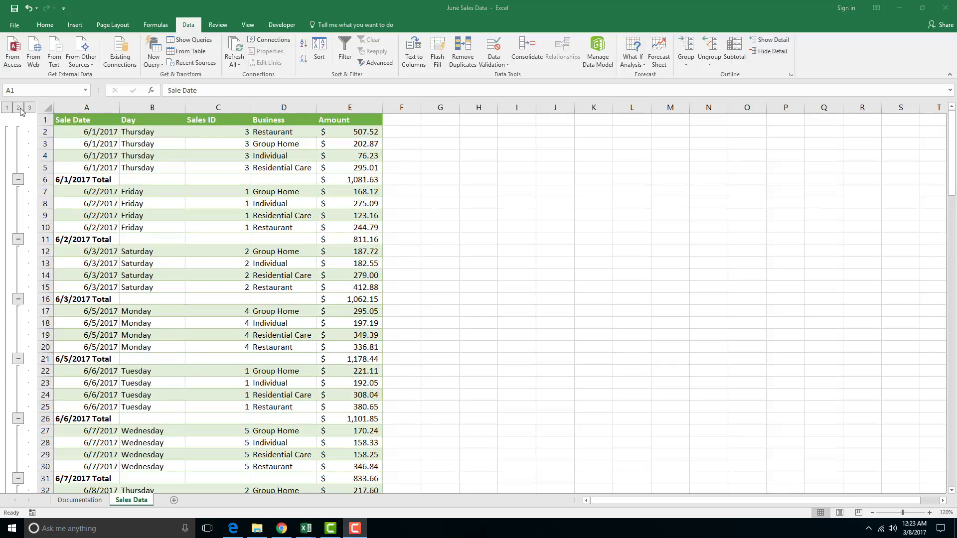
# - Collapse the outline to daily totals and inspect the detail rows for 6/3, 6/10, 6/9 and 6/8/2017, hiding them again
pyautogui.click(18, 109)
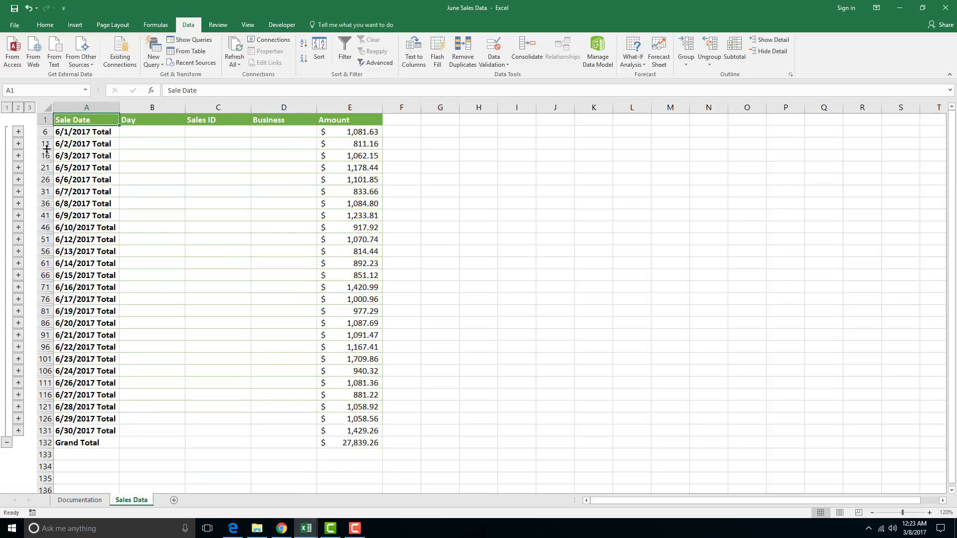
pyautogui.click(19, 156)
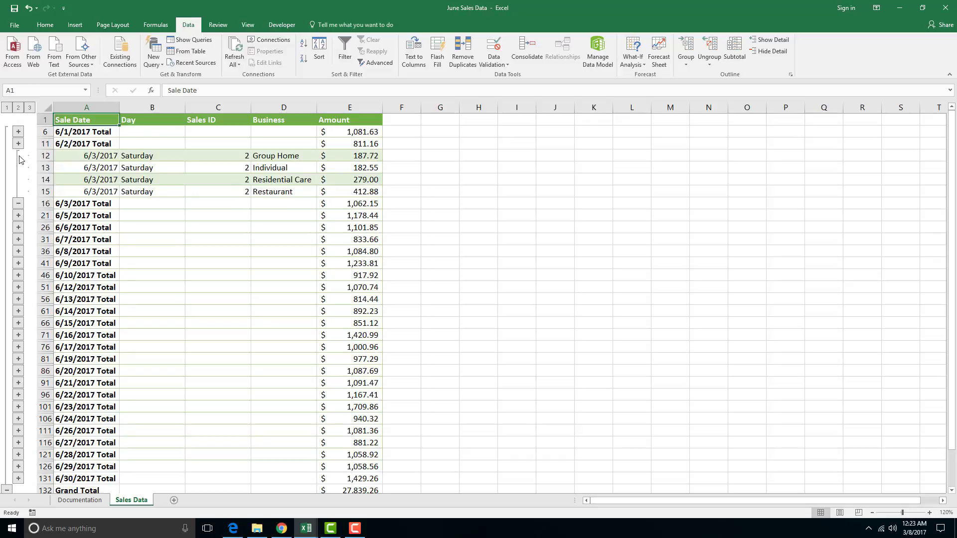
pyautogui.click(18, 204)
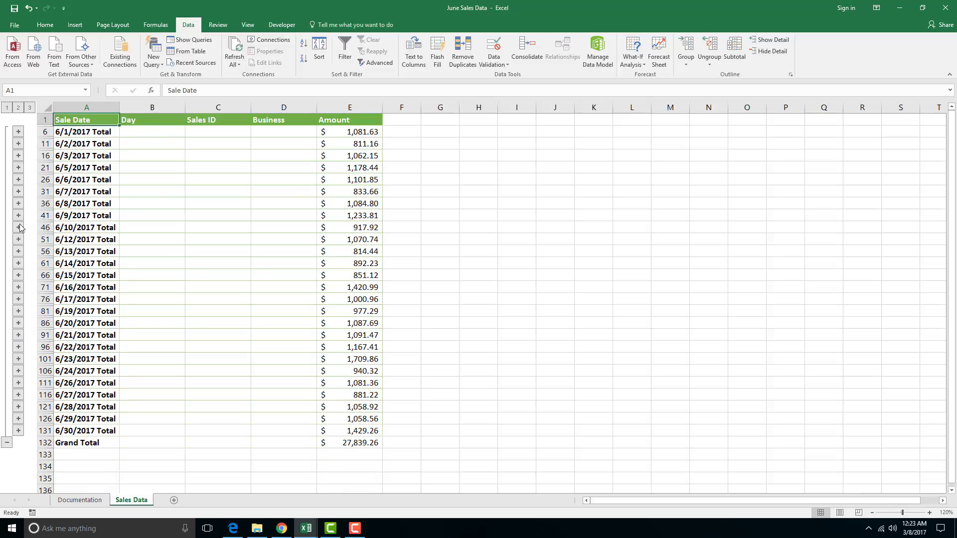
pyautogui.click(19, 227)
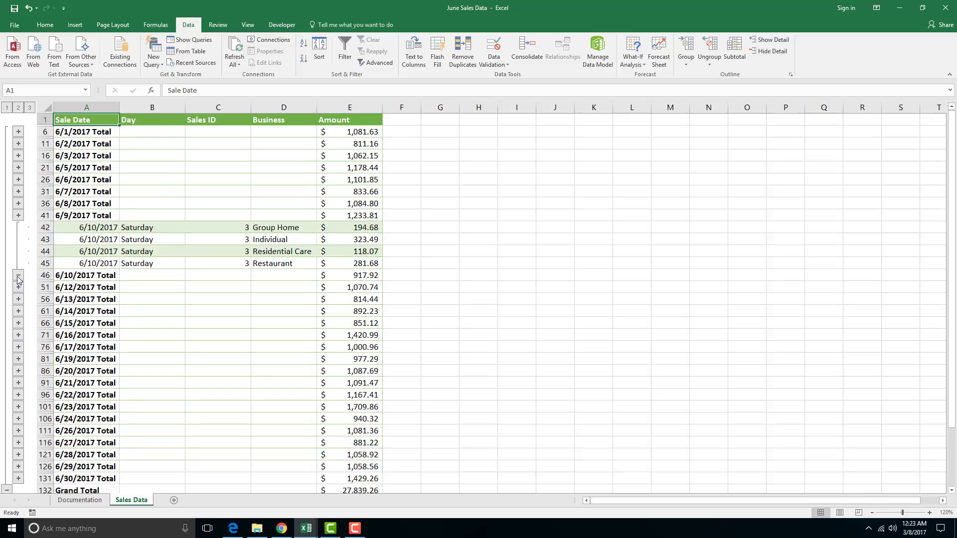
pyautogui.click(19, 216)
pyautogui.click(17, 204)
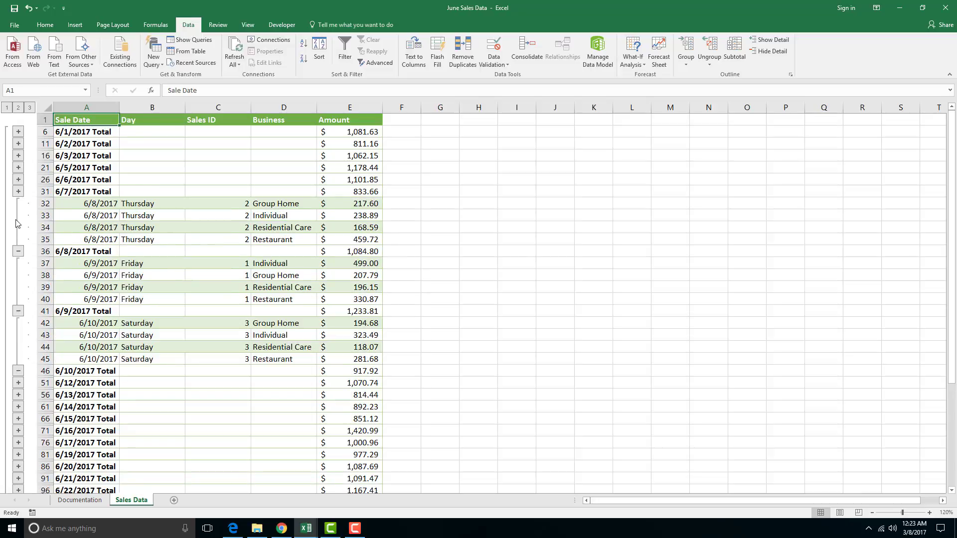
pyautogui.click(19, 255)
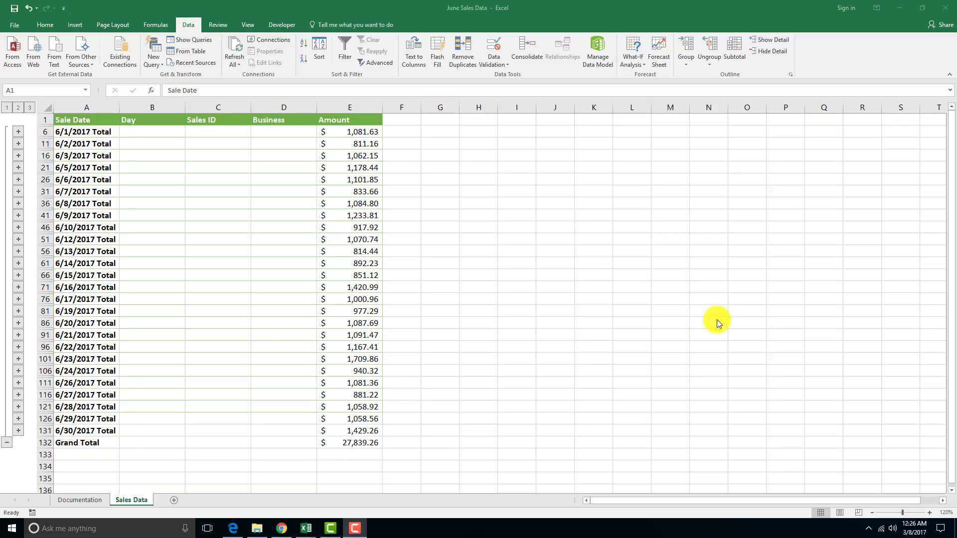
# - Remove all subtotals from the sales data
pyautogui.click(737, 52)
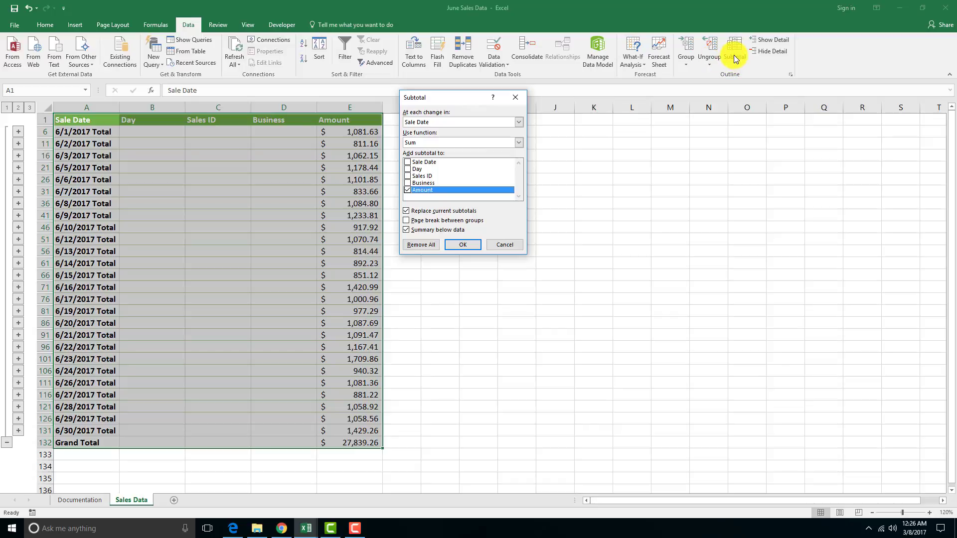
pyautogui.click(421, 245)
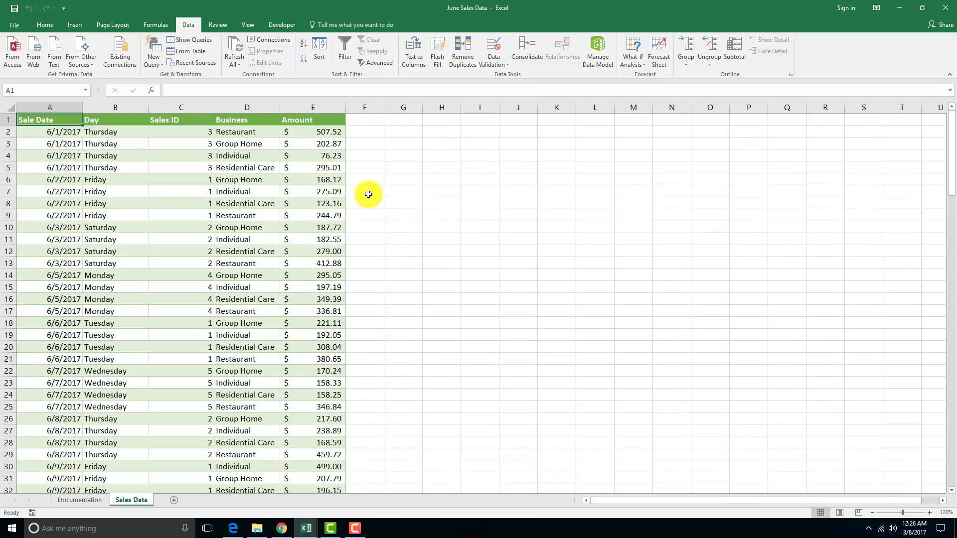
# - Create a table with headers from the sales data range A1:E105
pyautogui.click(110, 155)
pyautogui.click(103, 134)
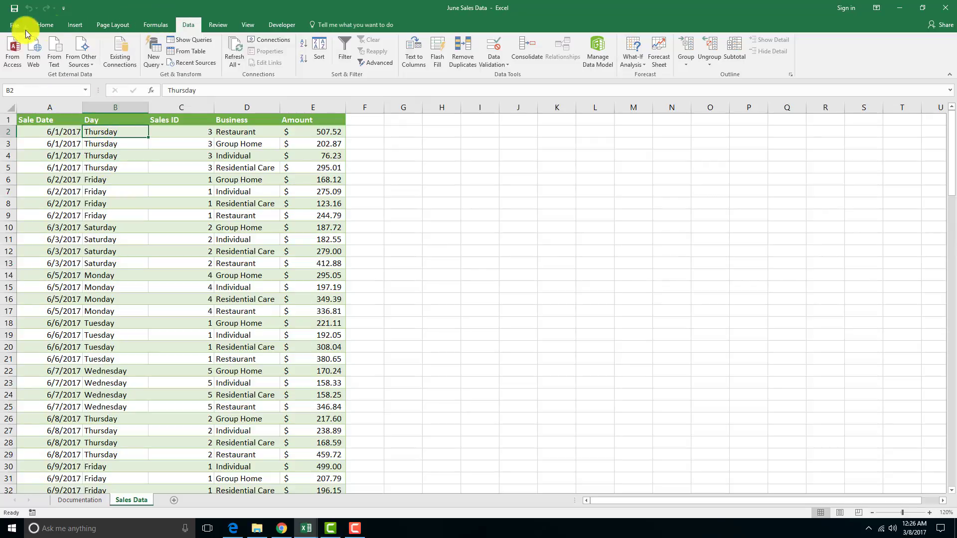
pyautogui.click(80, 25)
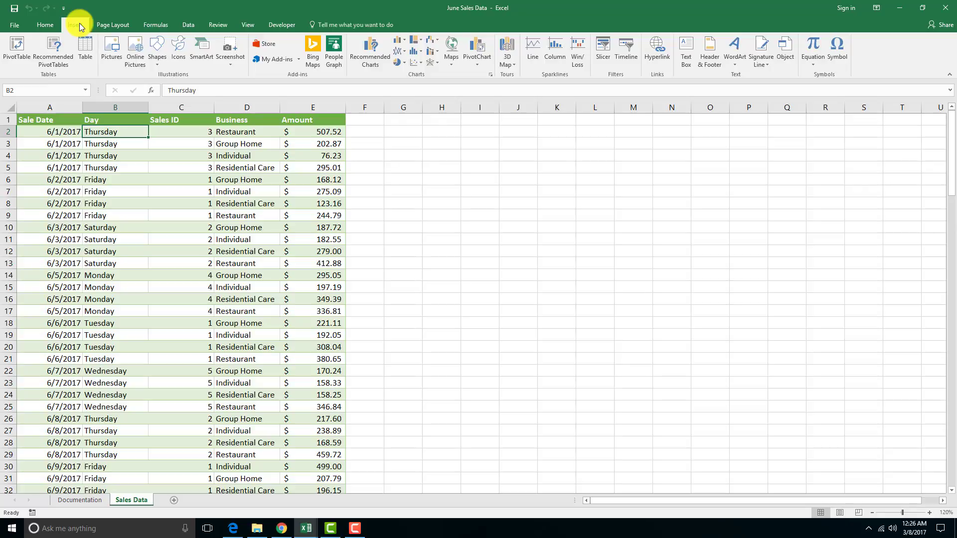
pyautogui.click(86, 50)
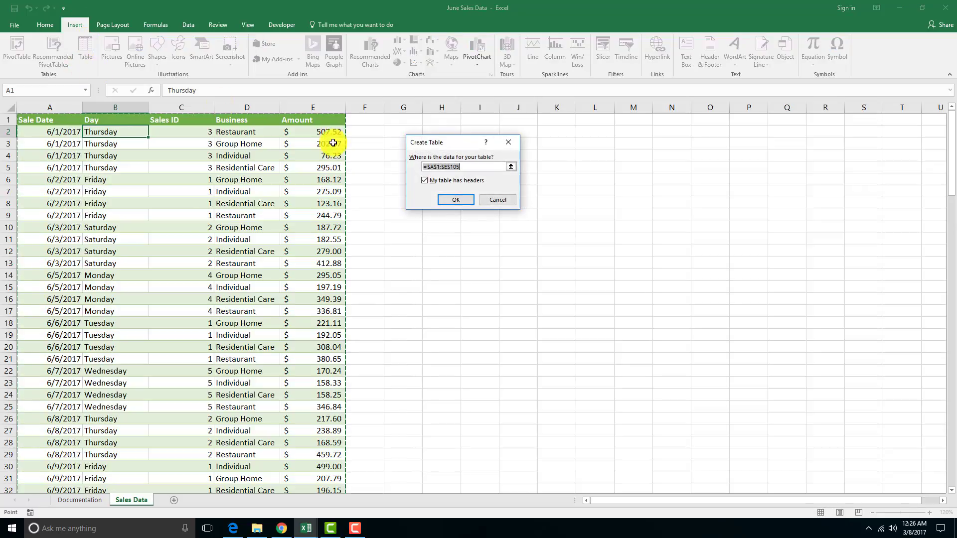
pyautogui.click(456, 197)
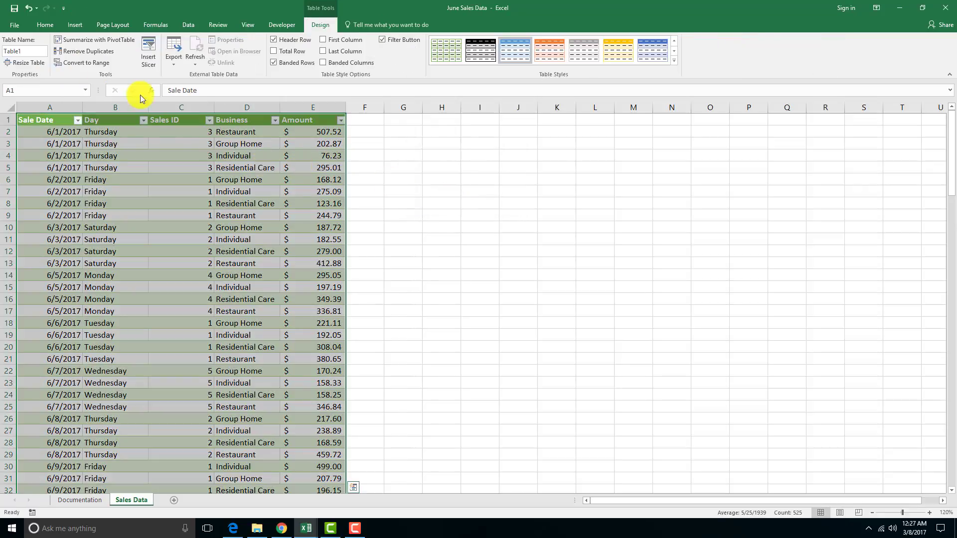
# - Rename the table as JuneTbl
pyautogui.click(38, 49)
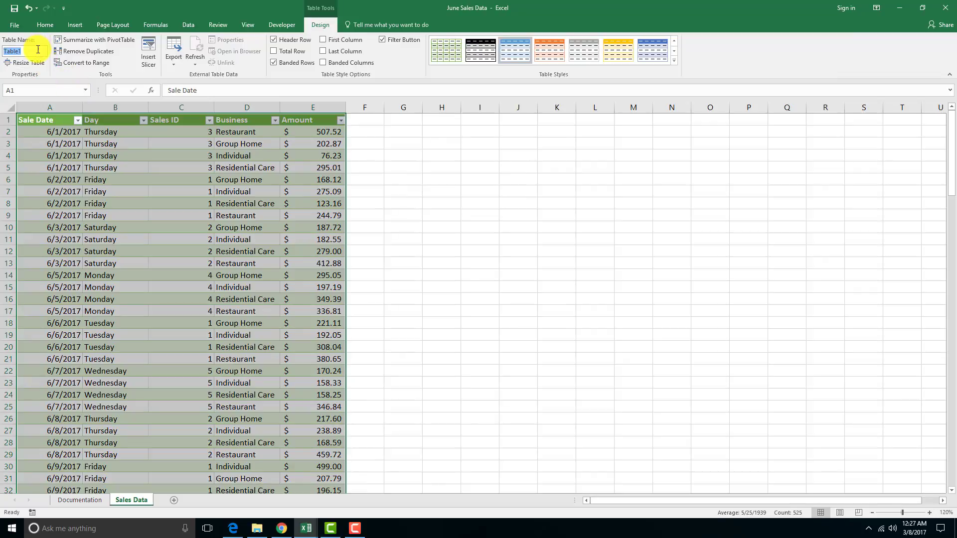
pyautogui.press('BackSpace')
pyautogui.write('JuneTb')
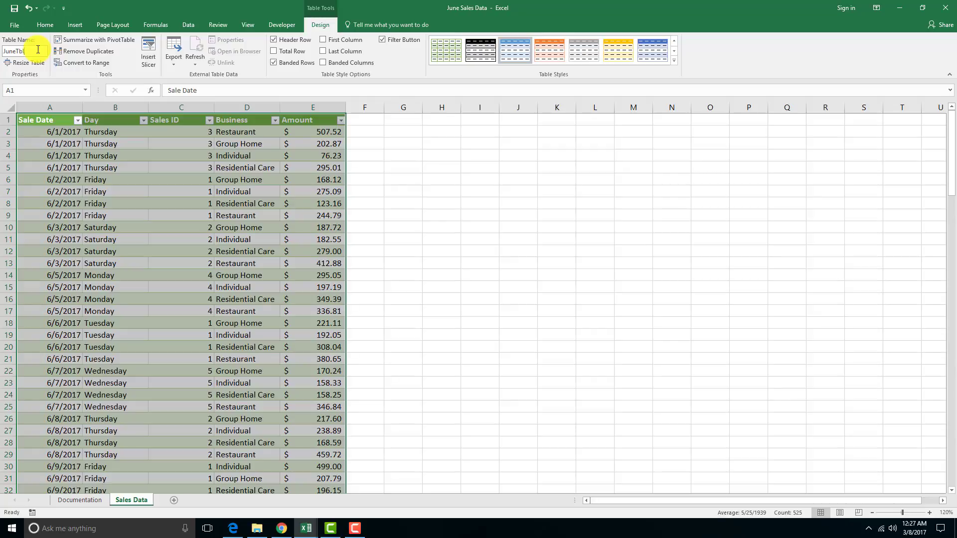